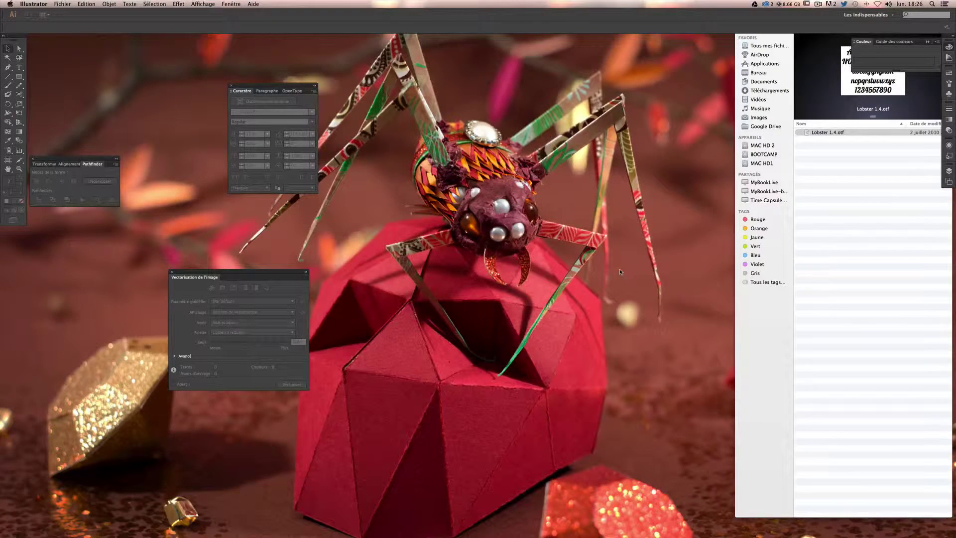
Switch to Finder and select the Lobster 1.4.otf font file in the logo-st-patrick folder
left_click(825, 161)
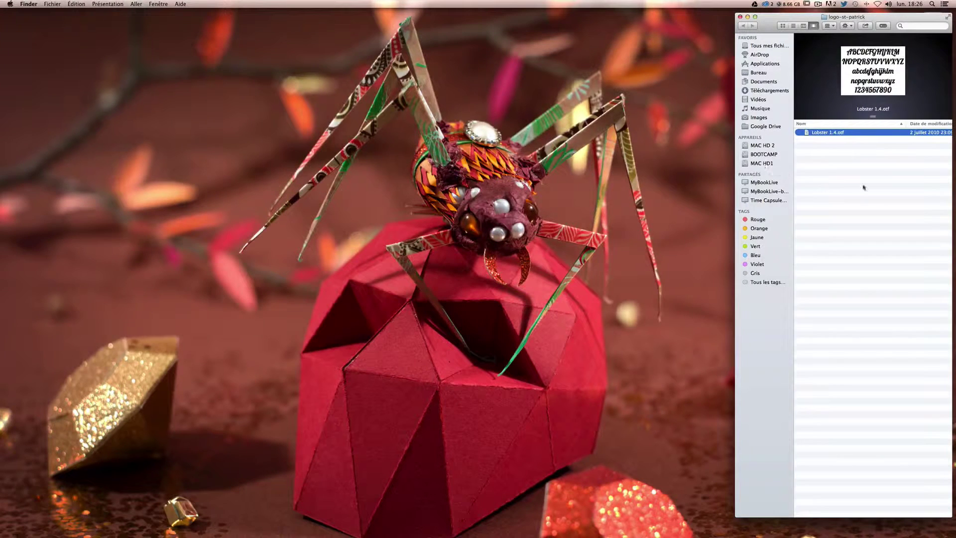
left_click(861, 163)
left_click(817, 134)
left_click(845, 165)
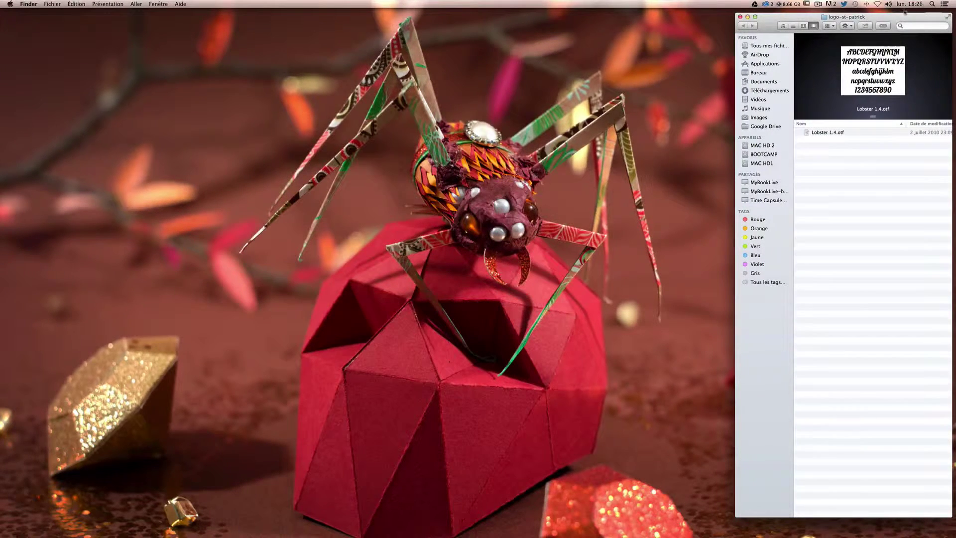
Open the Fonts folder inside Bibliothèque on the SSD drive and locate Lobster 1.4.otf there
left_click_drag(905, 13, 903, 36)
double_click(933, 24)
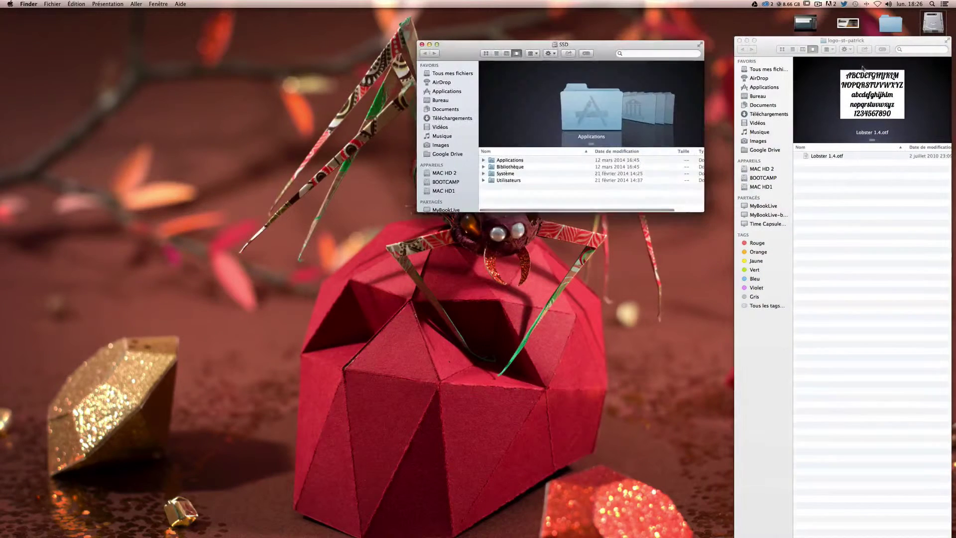
double_click(534, 166)
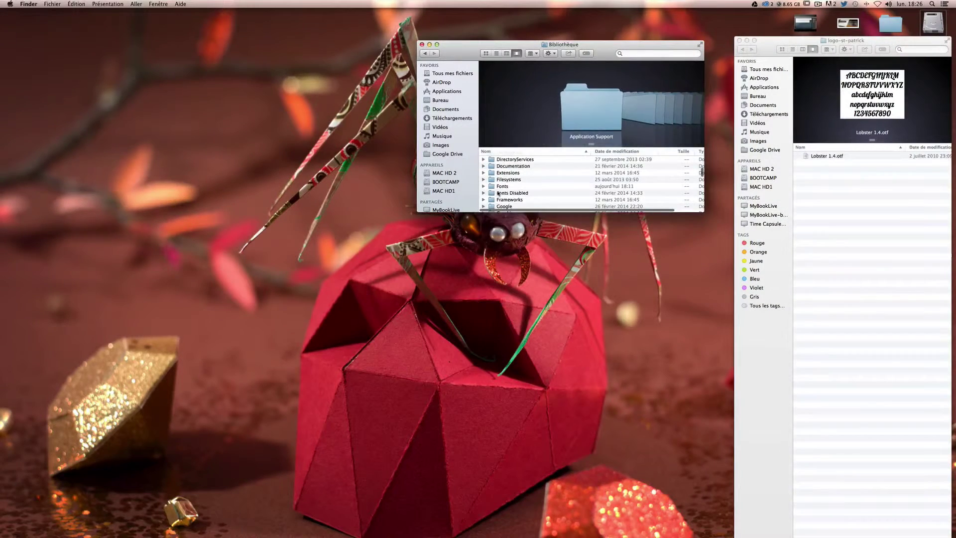
double_click(500, 186)
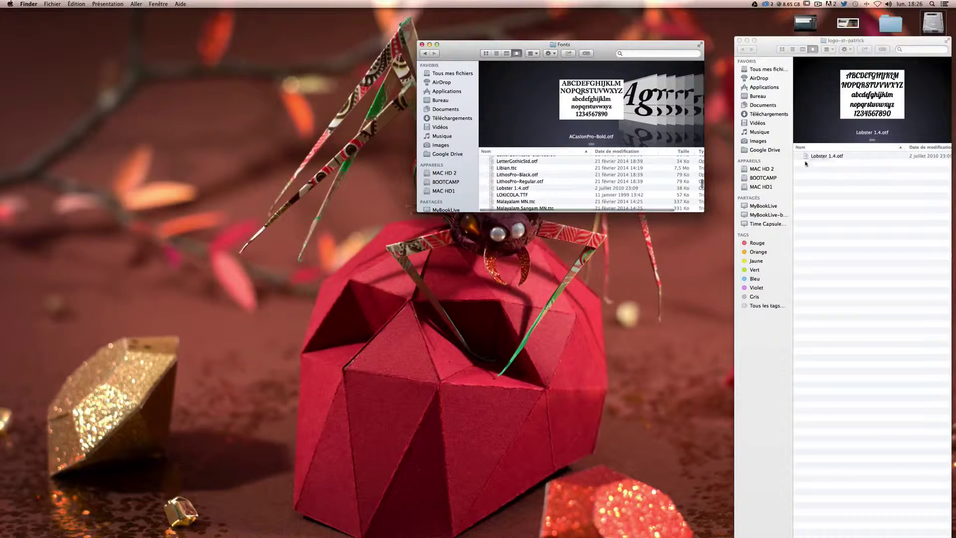
left_click_drag(513, 188, 856, 160)
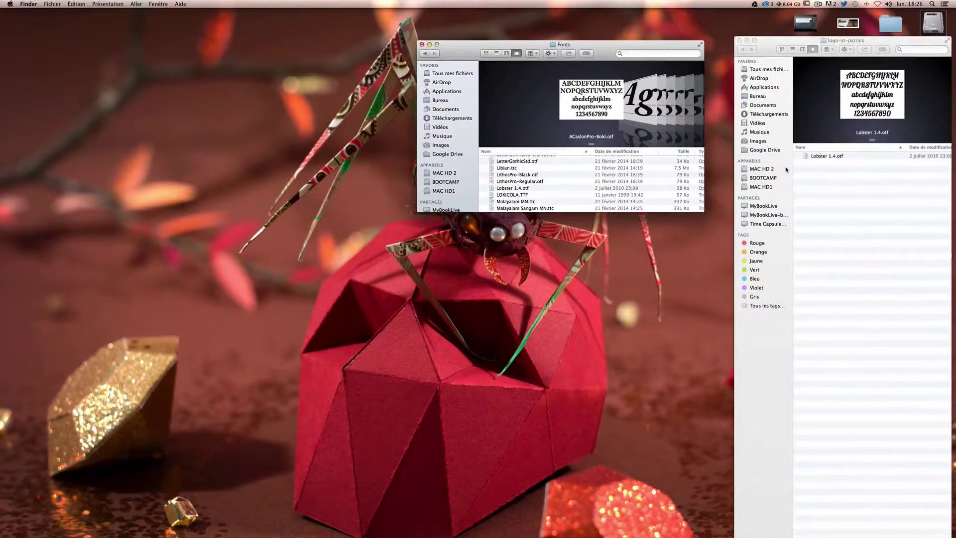
Switch to Illustrator, create an A4 portrait document with the Impression profile, and move the Caractère panel clear of the artboard
mouse_move(622, 520)
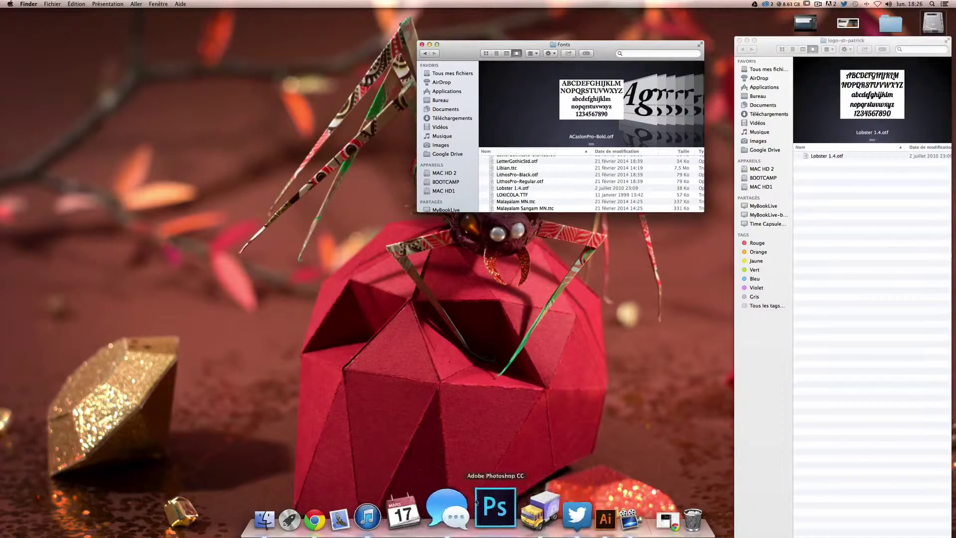
left_click(557, 513)
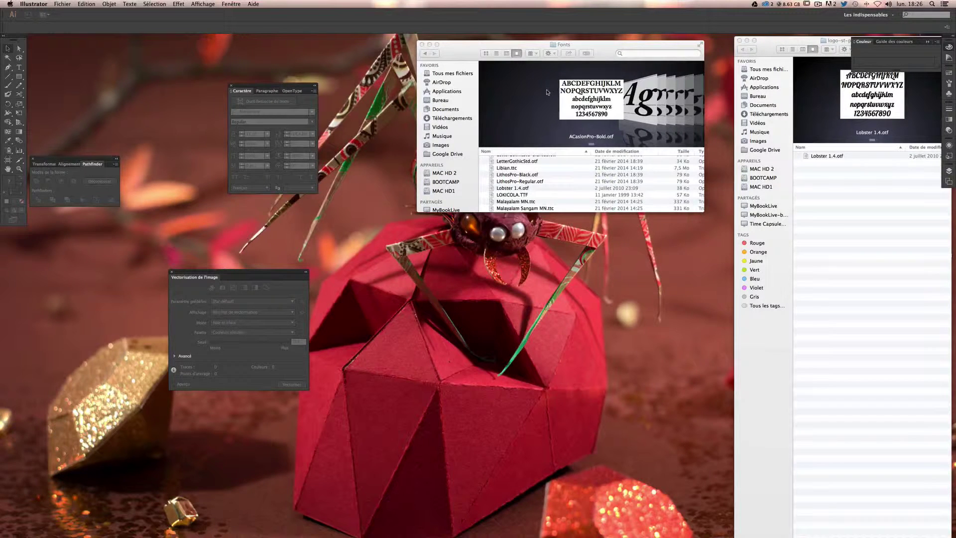
key("super+n")
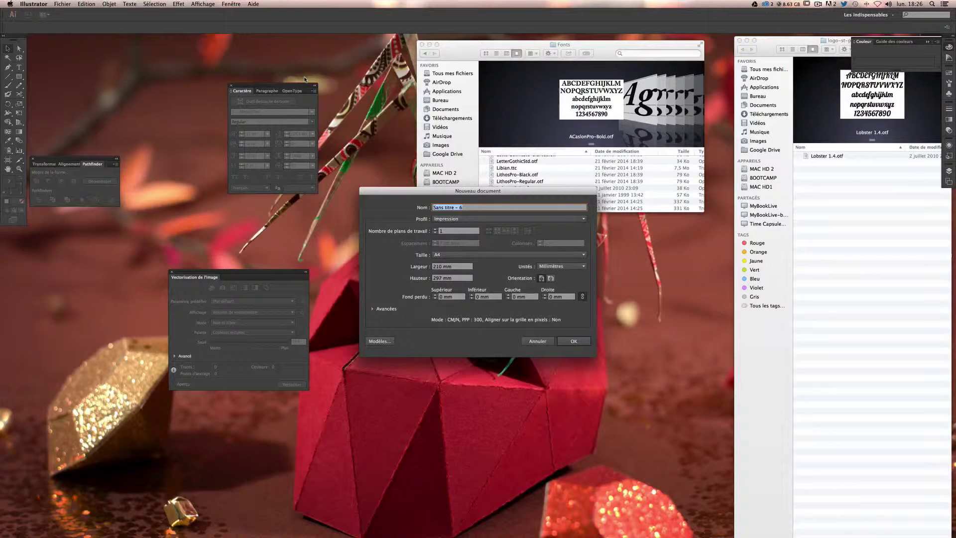
key("Tab")
key("Tab")
key("Tab")
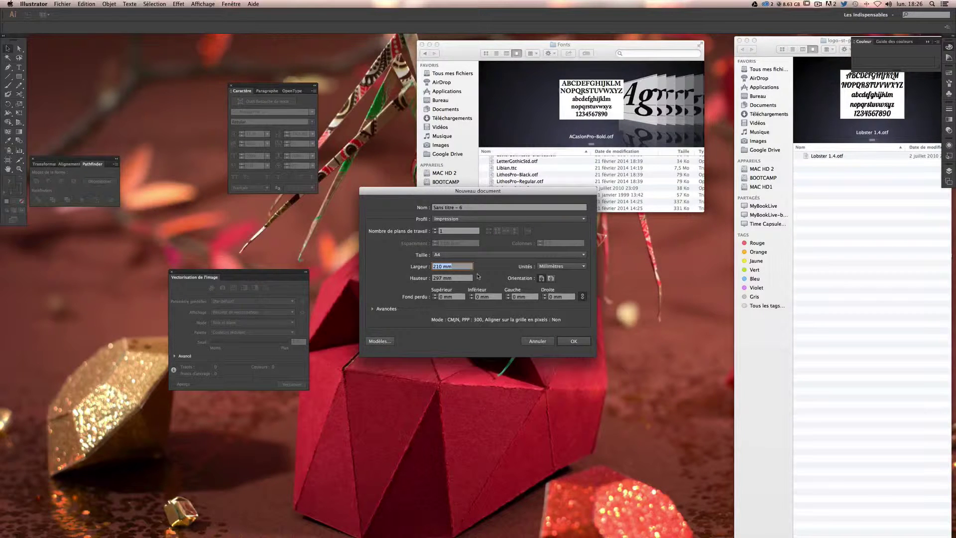
left_click(570, 343)
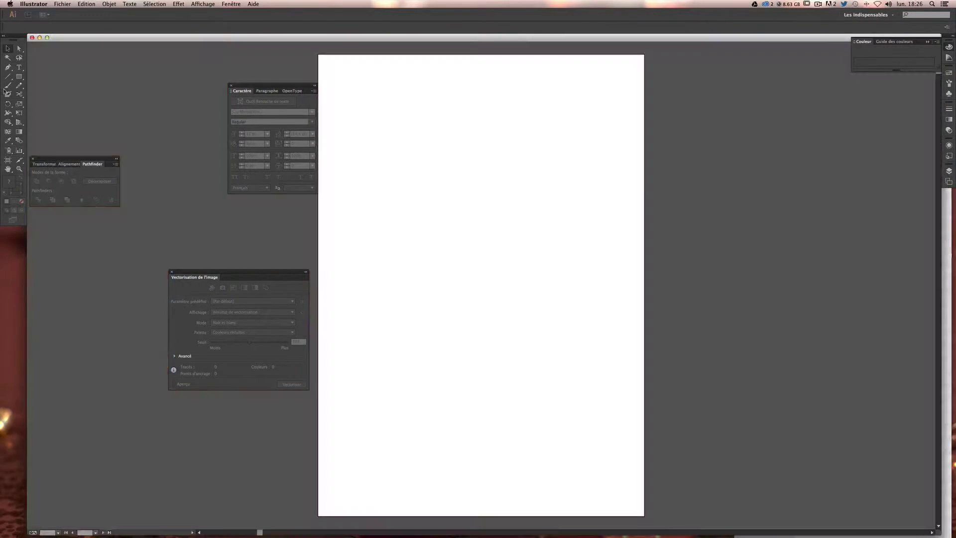
left_click_drag(251, 84, 737, 99)
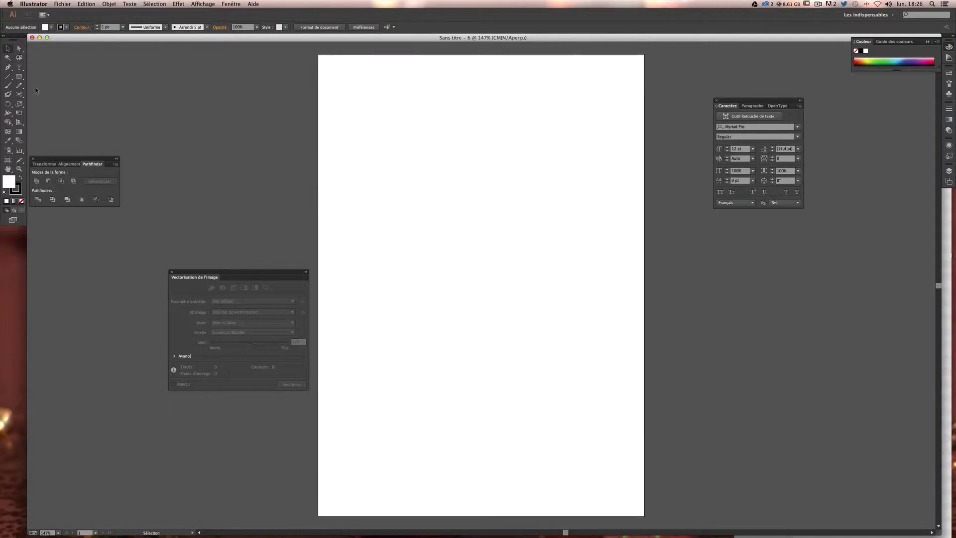
Draw a 70 × 70 mm square with the Rectangle tool in the upper half of the artboard
left_click(19, 78)
left_click(446, 165)
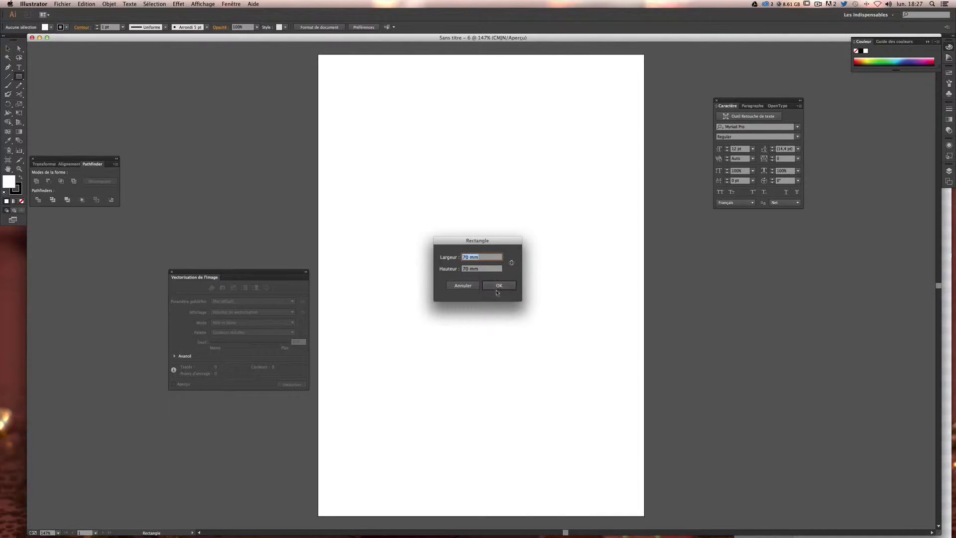
left_click(499, 285)
left_click(8, 49)
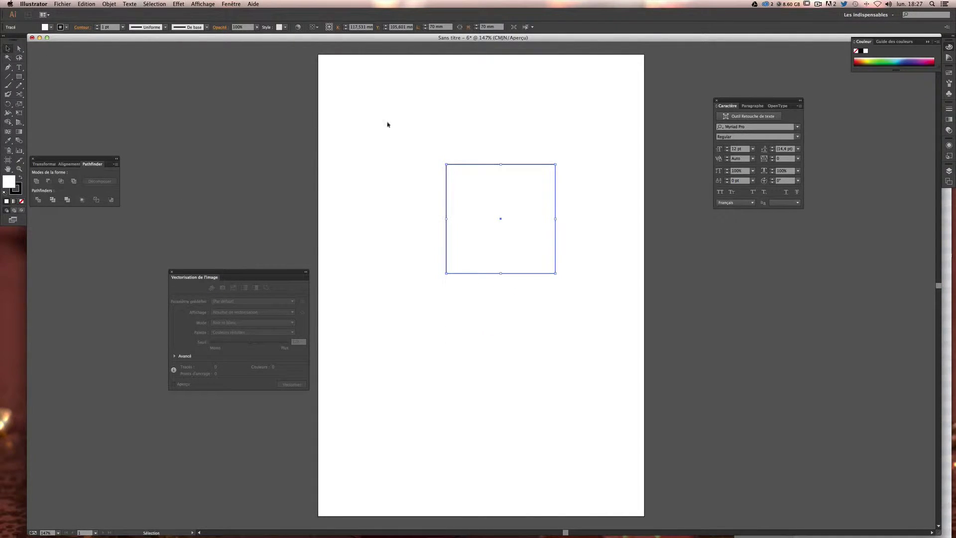
Move the square off the artboard to its left and remove its fill, keeping only the black outline
left_click(487, 145)
left_click_drag(486, 164, 204, 97)
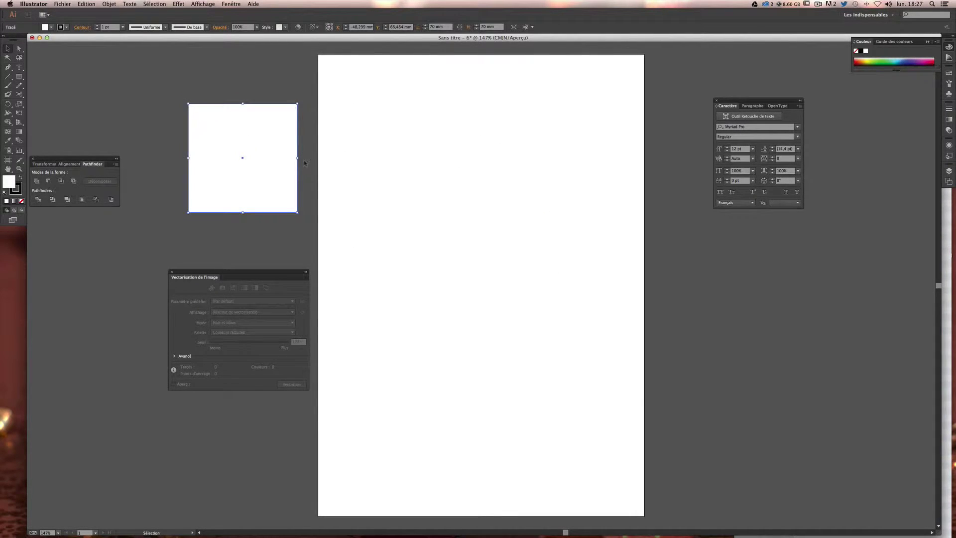
left_click(320, 171)
left_click(265, 164)
left_click(22, 202)
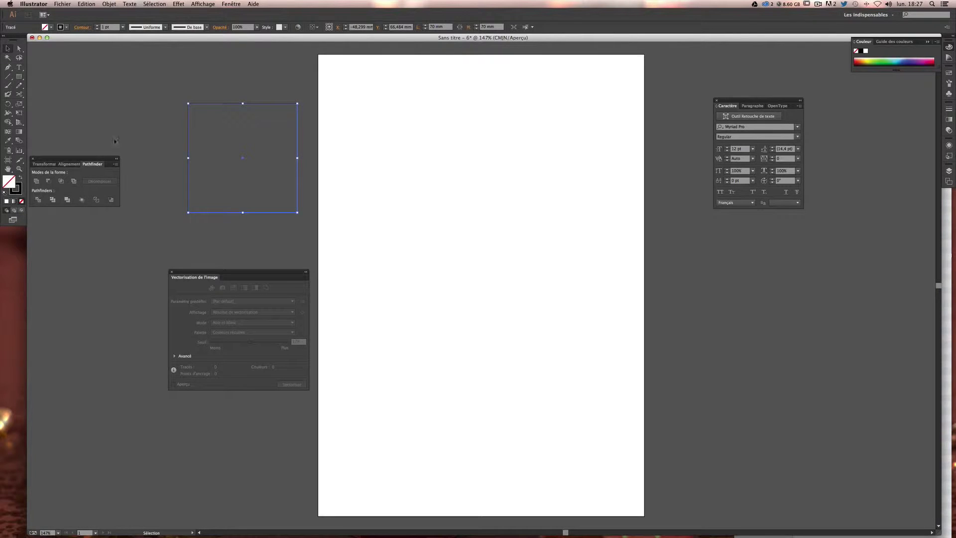
Move the unfilled square back onto the upper right part of the artboard and deselect it
left_click(201, 117)
left_click_drag(219, 102, 380, 122)
left_click(270, 105)
left_click_drag(270, 105, 553, 140)
left_click(185, 136)
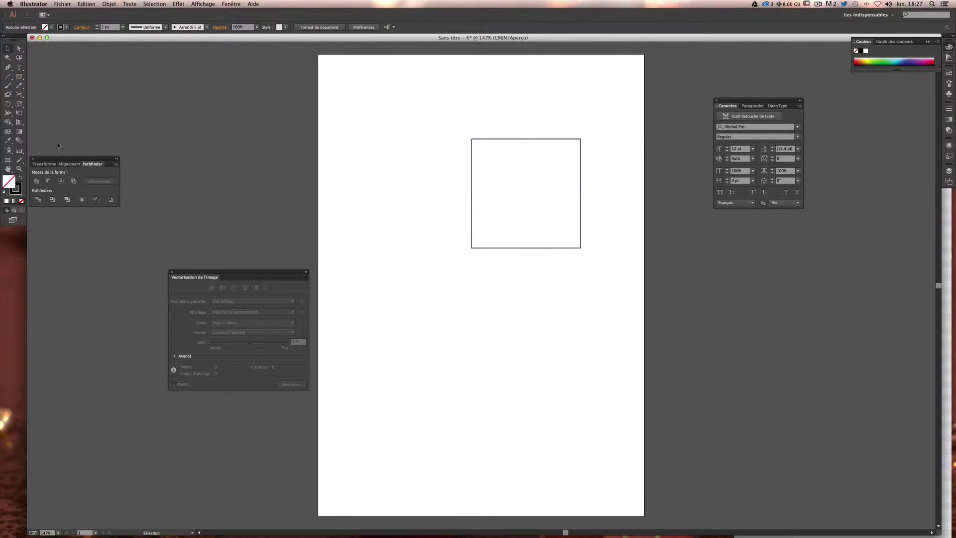
Draw a 70 × 70 mm circle with the Ellipse tool, overlapping the square's lower left corner
left_click(20, 77)
left_click(21, 79)
left_click(20, 79)
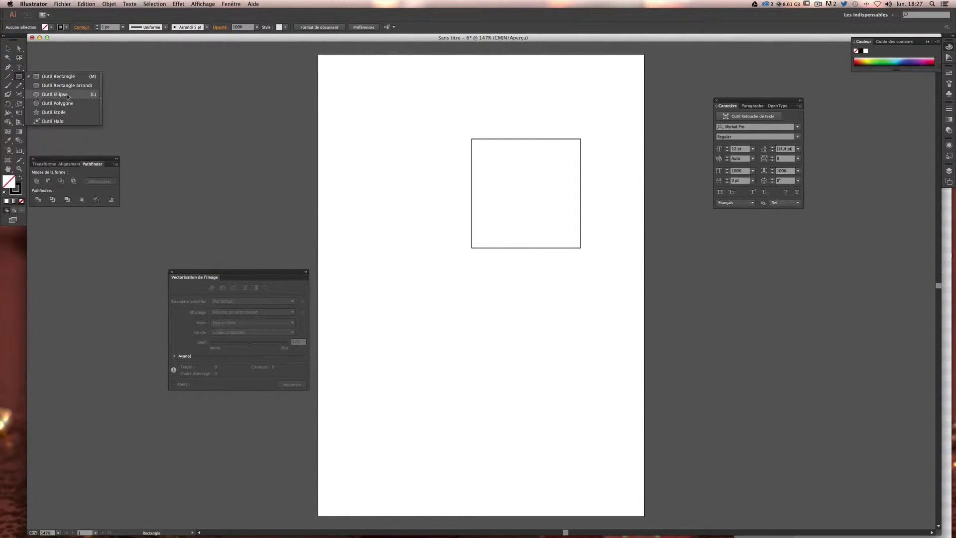
left_click(39, 94)
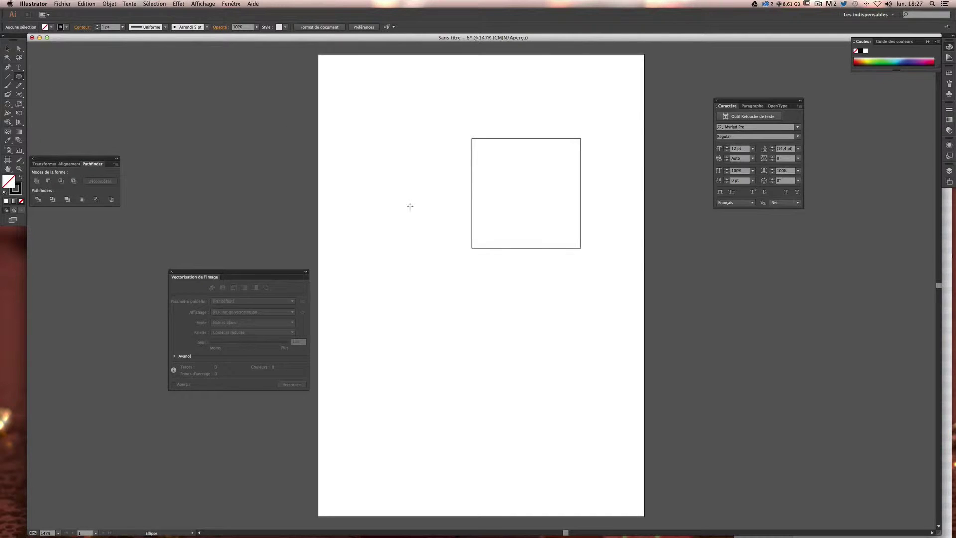
left_click(439, 187)
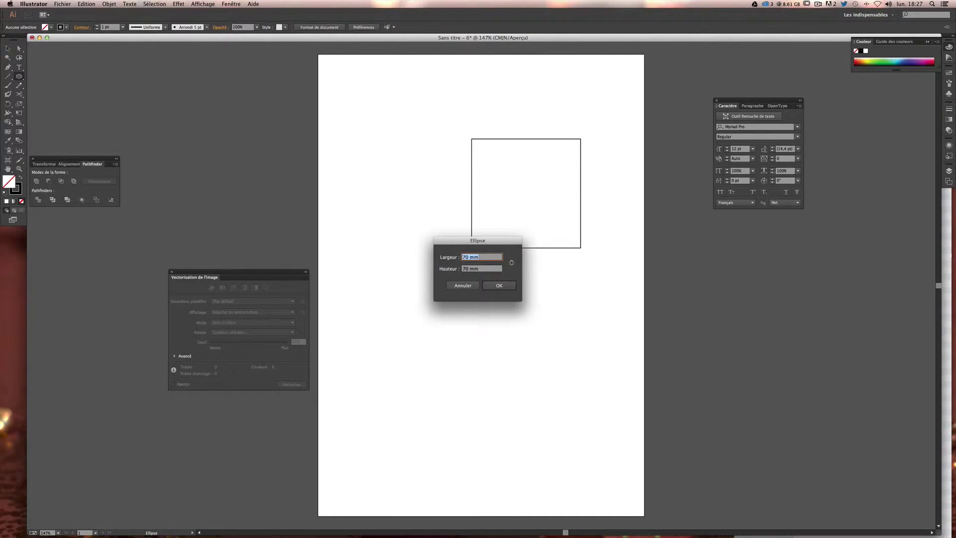
left_click(499, 286)
left_click(8, 48)
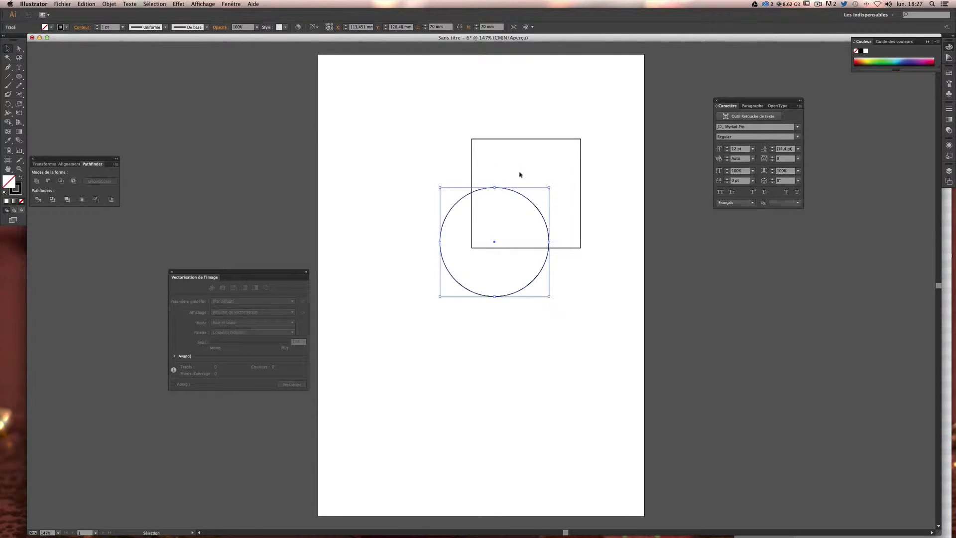
Move the circle up and left so that it slightly overlaps the square's left side, and deselect it
left_click(645, 163)
key("a")
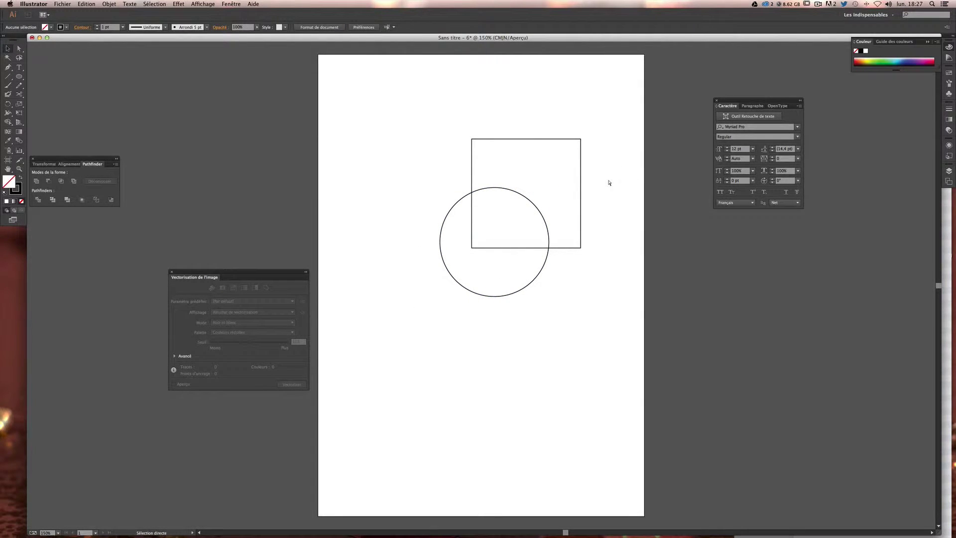
key("v")
key("super+plus")
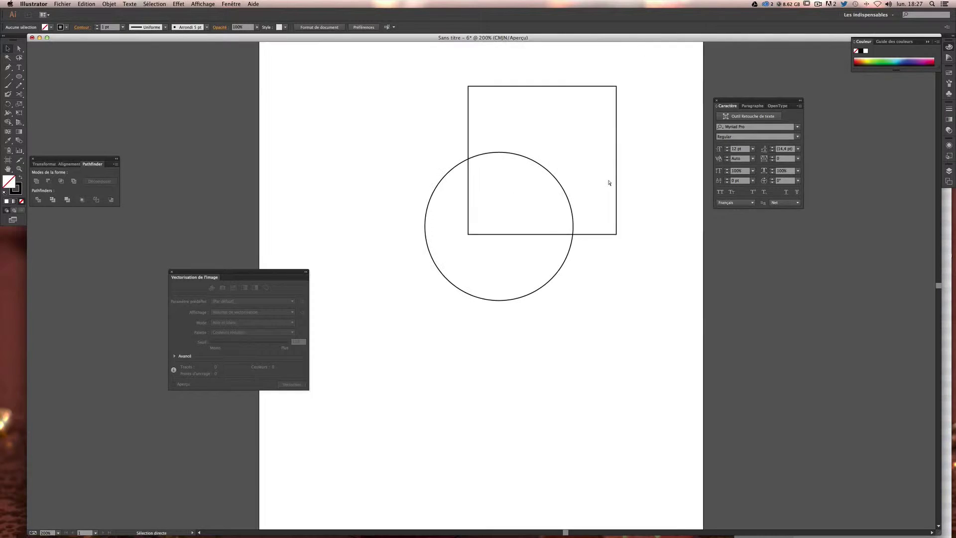
left_click_drag(562, 215, 553, 221)
scroll(554, 222, "up", 3)
scroll(548, 229, "right", 2)
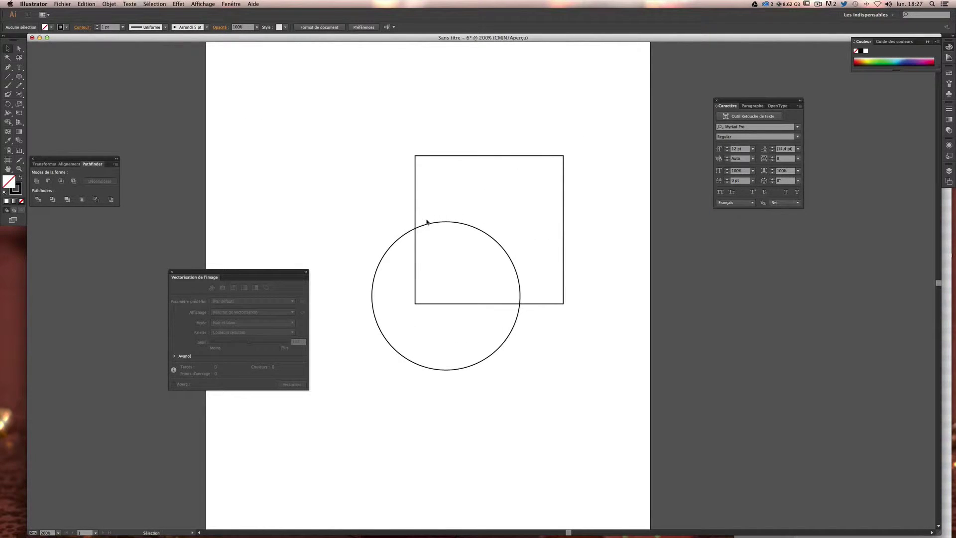
left_click_drag(406, 233, 310, 161)
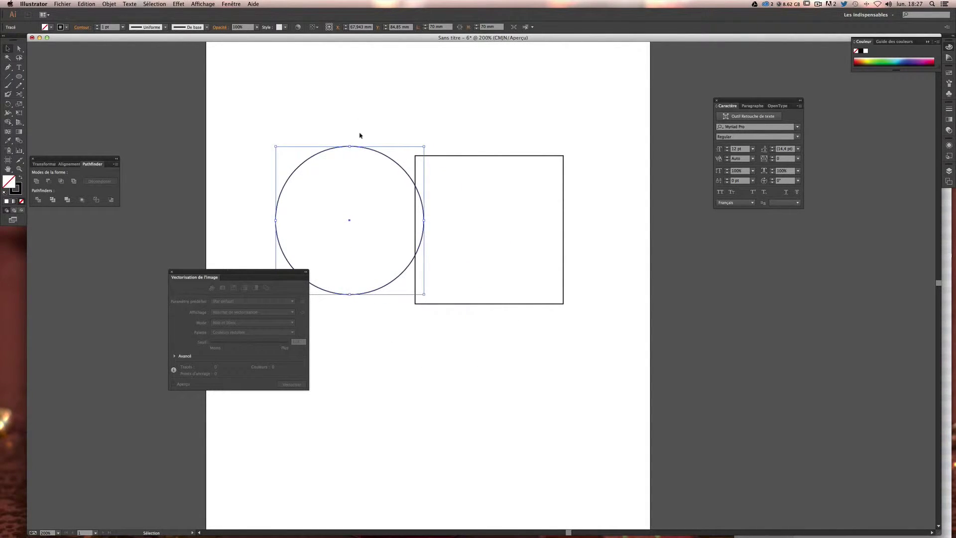
left_click(360, 135)
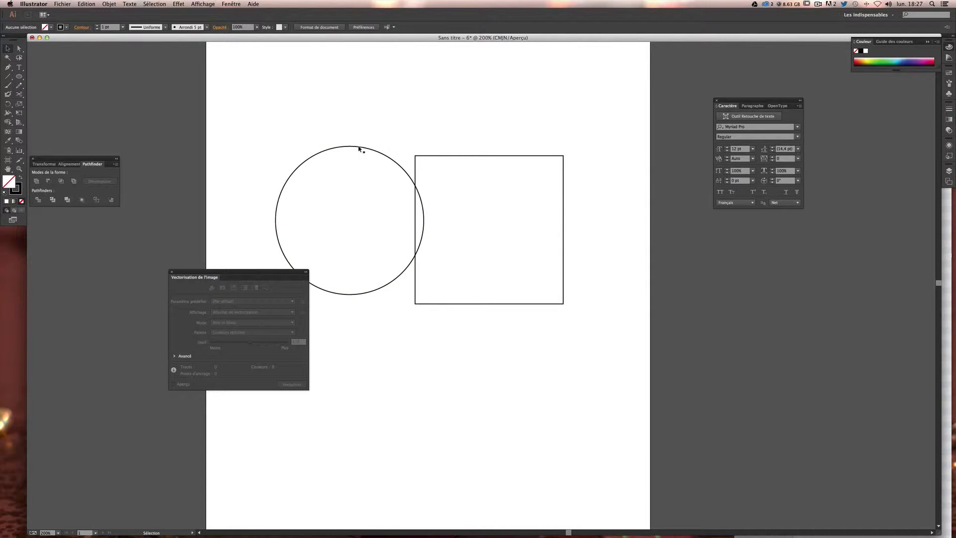
Align the circle with the square's top and bottom edges and nudge it left to centre it on the square's left side
left_click_drag(360, 148, 420, 159)
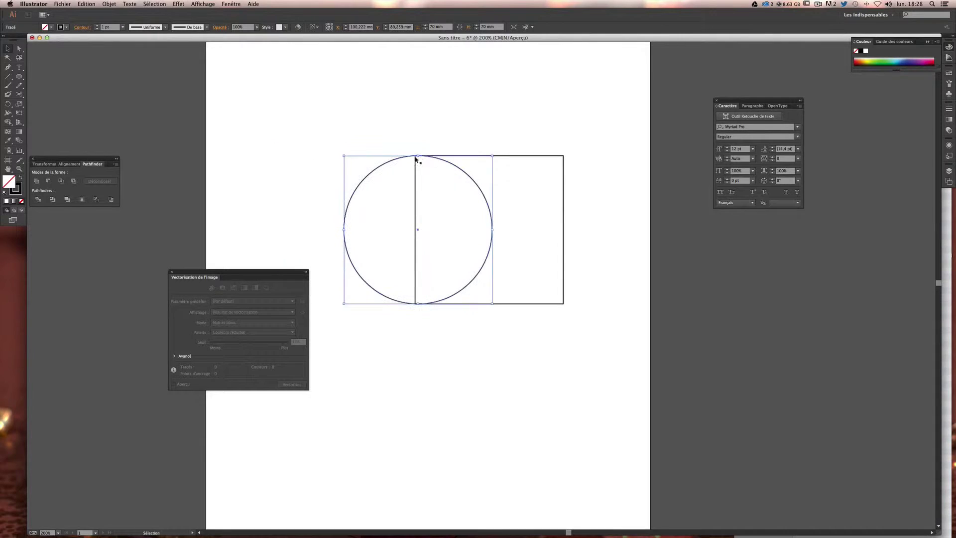
key("Left")
key("Left")
key("Left")
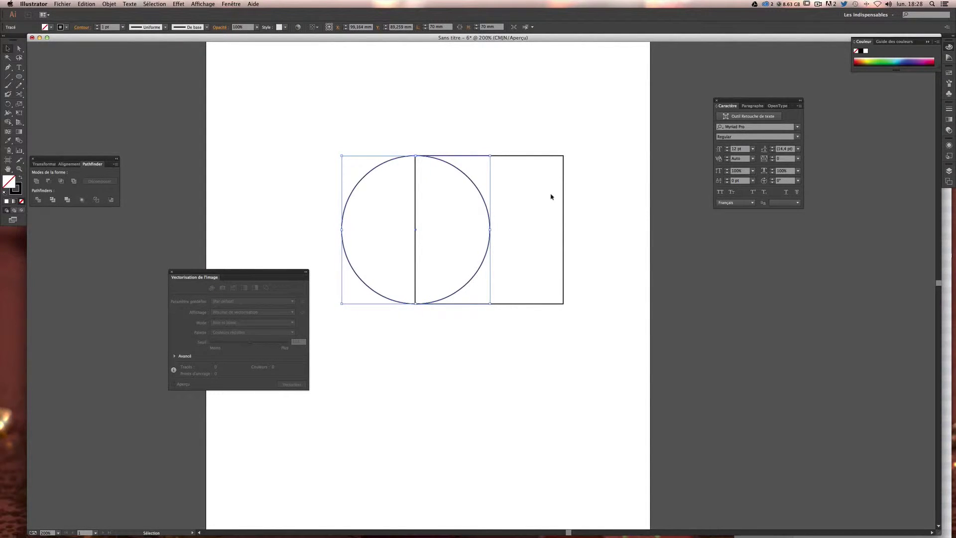
left_click(549, 326)
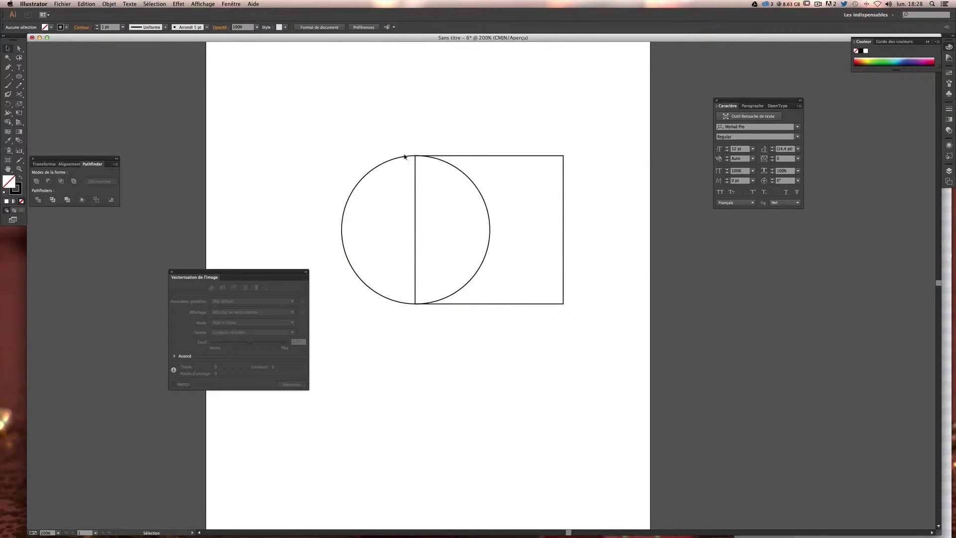
Check the circle's alignment up close and nudge it one more increment left onto the square's left edge
key("super+plus")
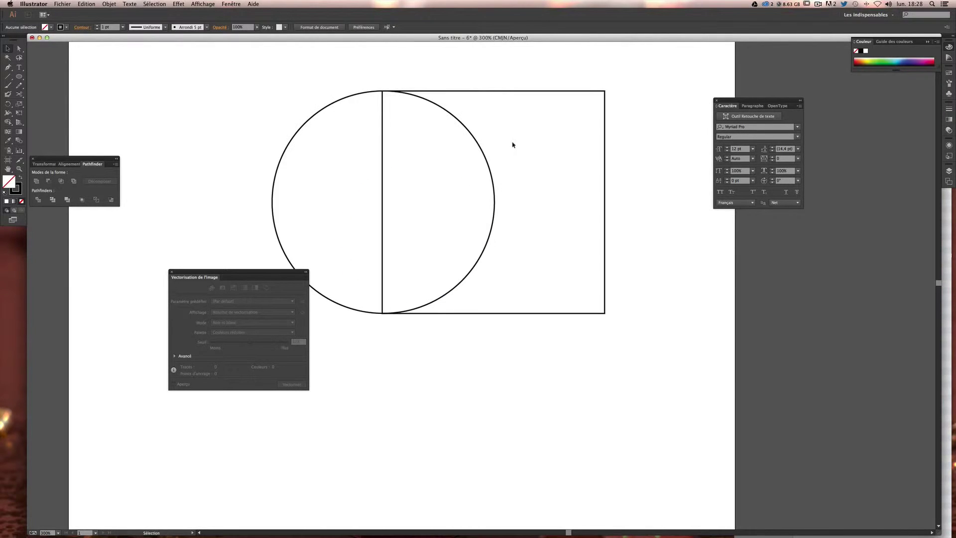
scroll(513, 145, "left", 3)
scroll(513, 145, "up", 1)
left_click_drag(354, 109, 382, 148)
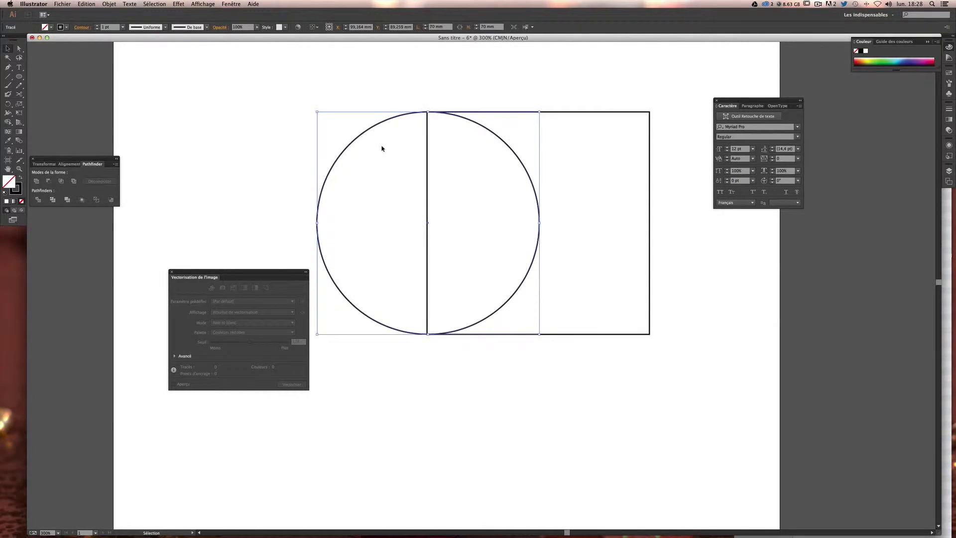
key("Left")
left_click(538, 343)
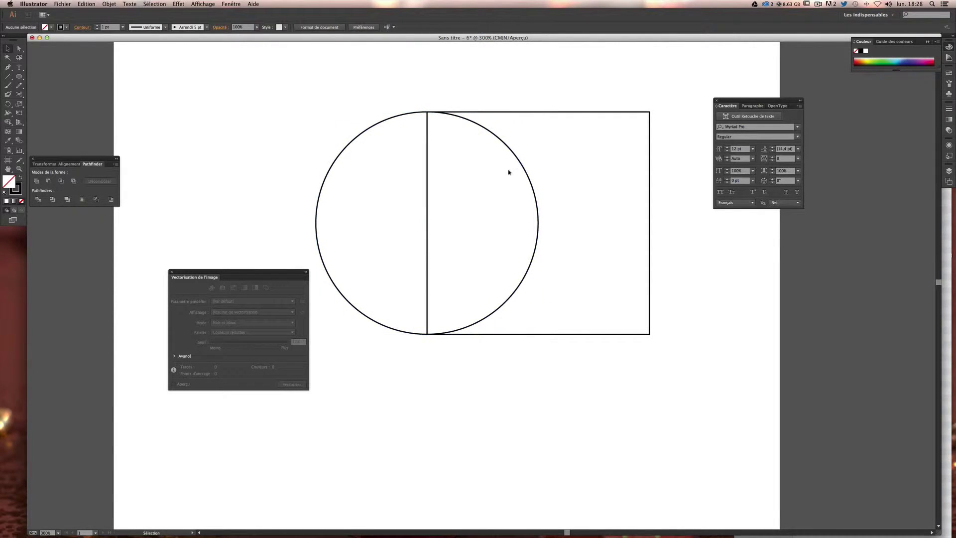
Duplicate the 70 mm circle, placing the copy up and right so that it overlaps the square's top edge
left_click_drag(591, 121, 585, 185)
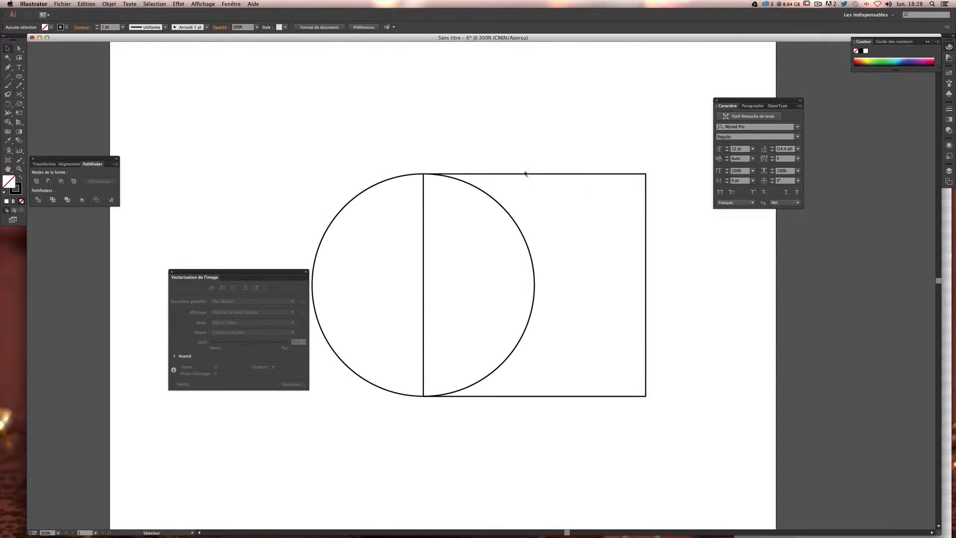
scroll(526, 173, "down", 3)
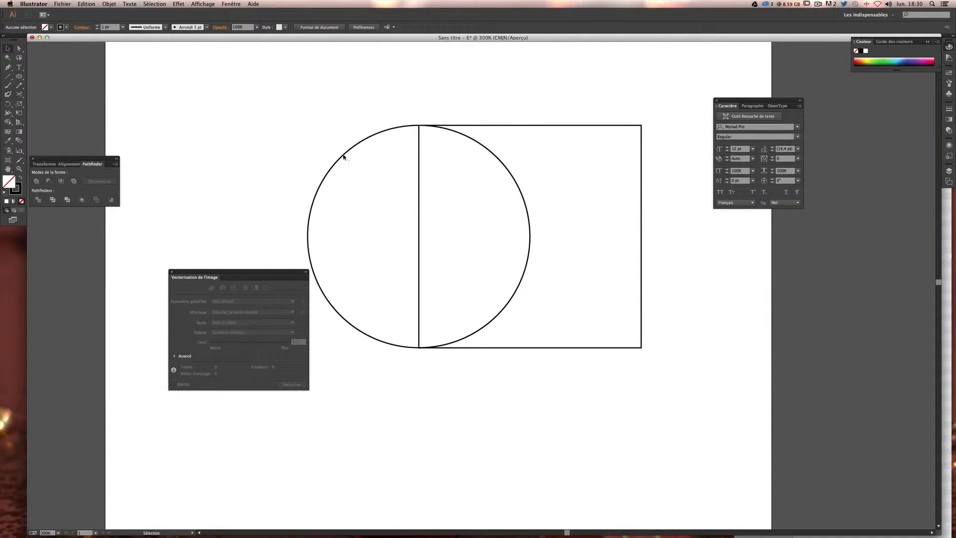
left_click(343, 156)
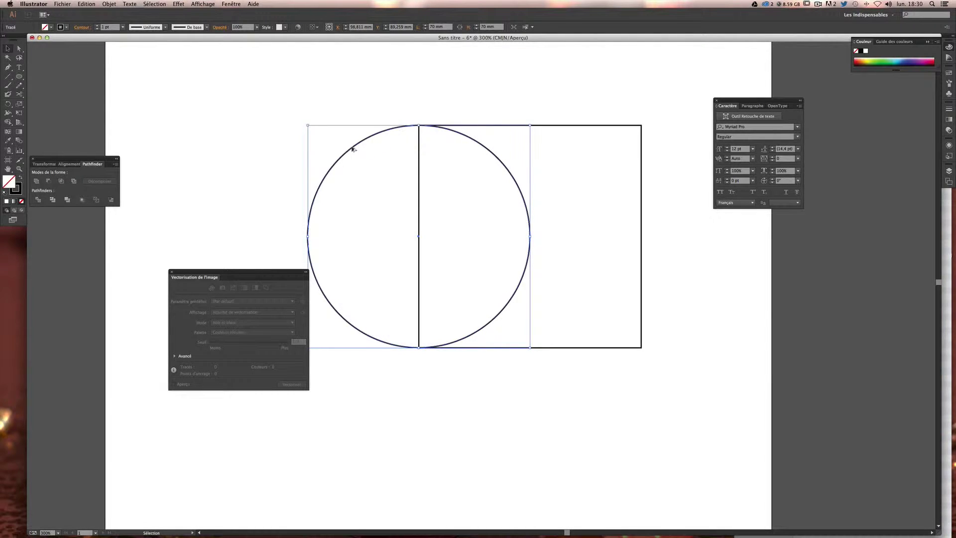
mouse_move(352, 150)
left_mouse_down()
mouse_move(412, 131)
mouse_move(429, 113)
mouse_move(380, 124)
mouse_move(446, 100)
left_mouse_up()
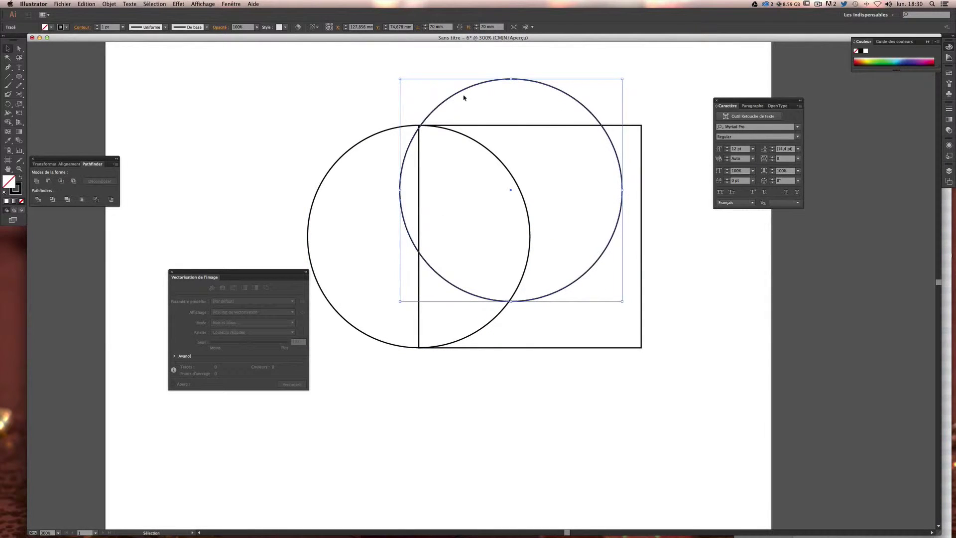
scroll(546, 119, "up", 2)
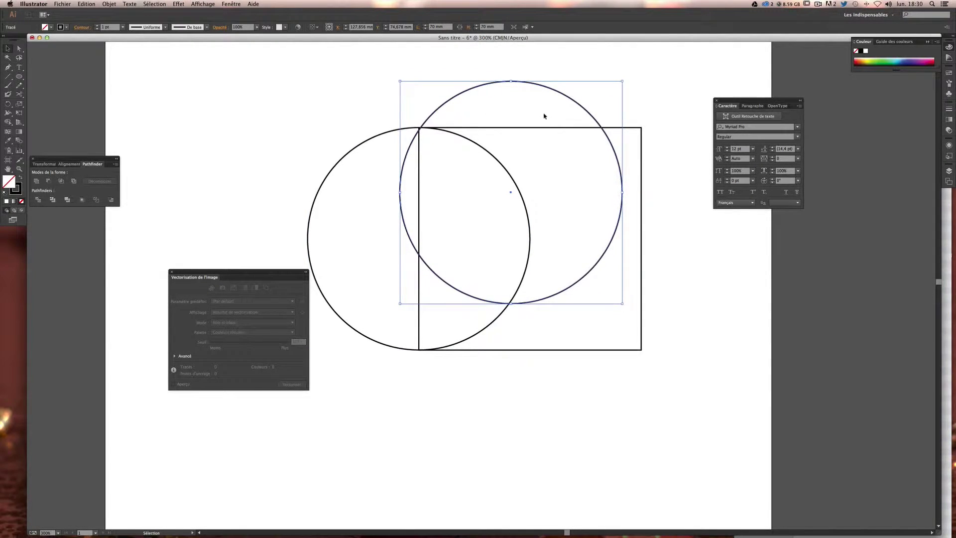
Centre the copied circle on the square's top edge, matching its width to the square's sides, and deselect it
left_click_drag(548, 97, 573, 76)
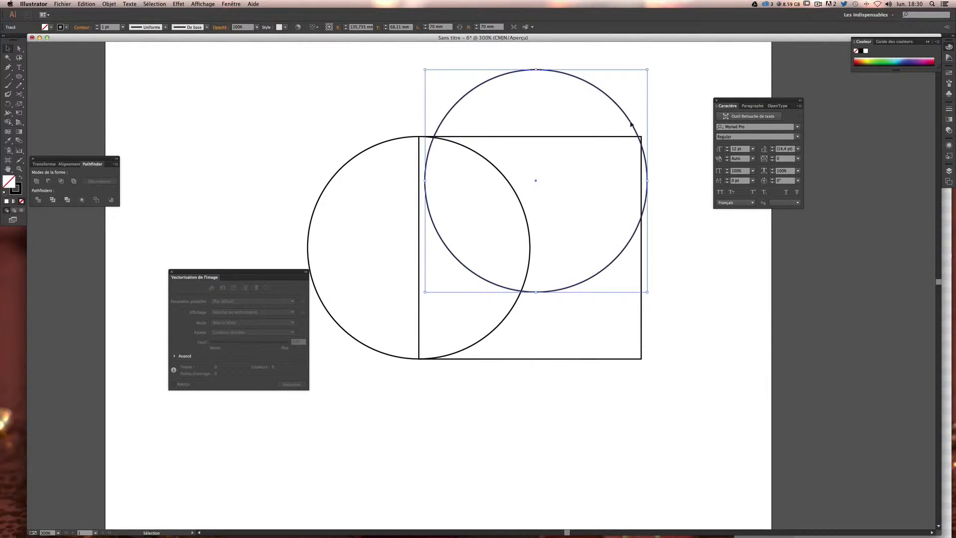
left_click_drag(628, 125, 623, 80)
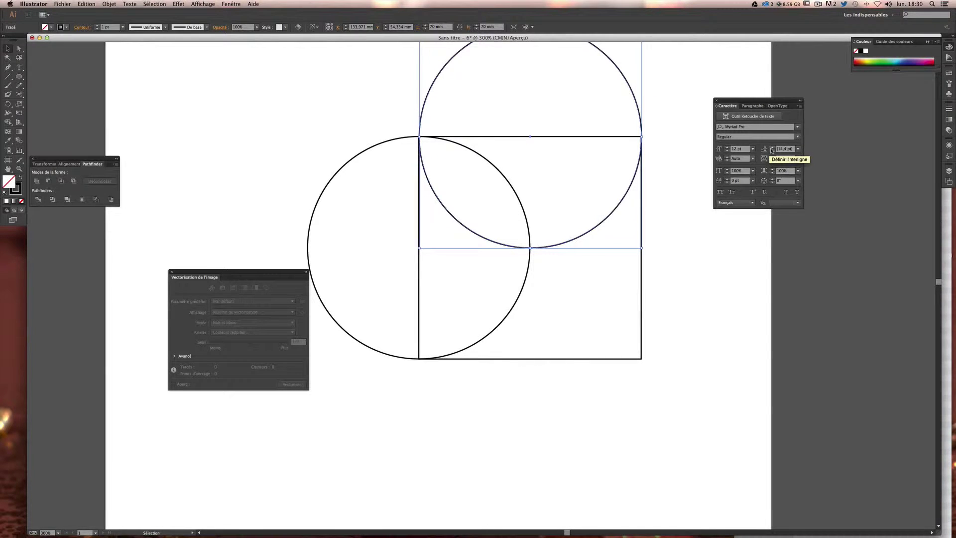
key("Left")
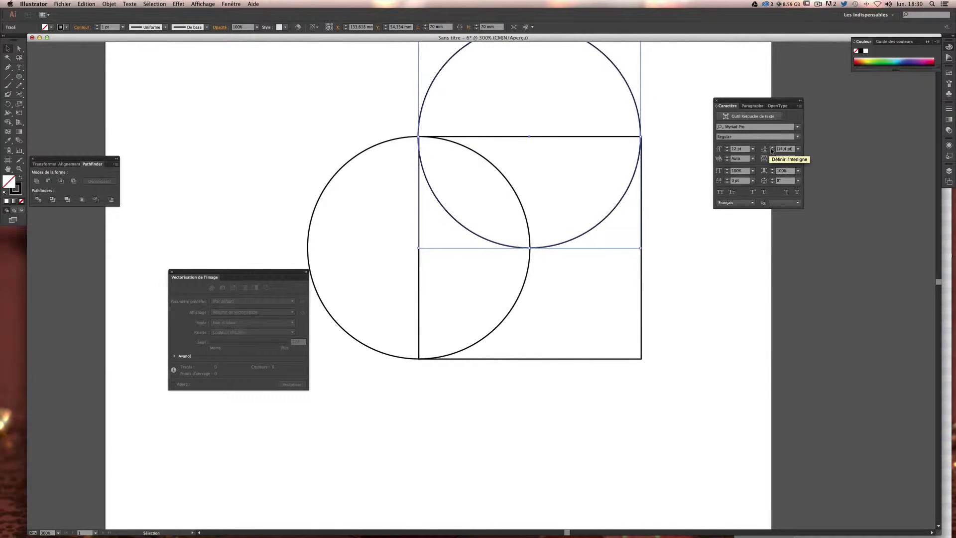
key("Right")
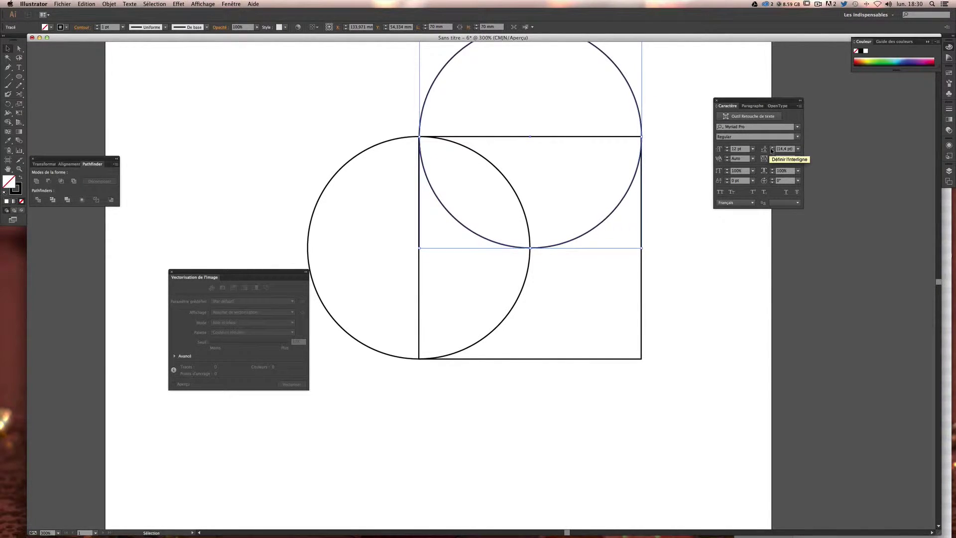
left_click(662, 129)
scroll(660, 131, "up", 1)
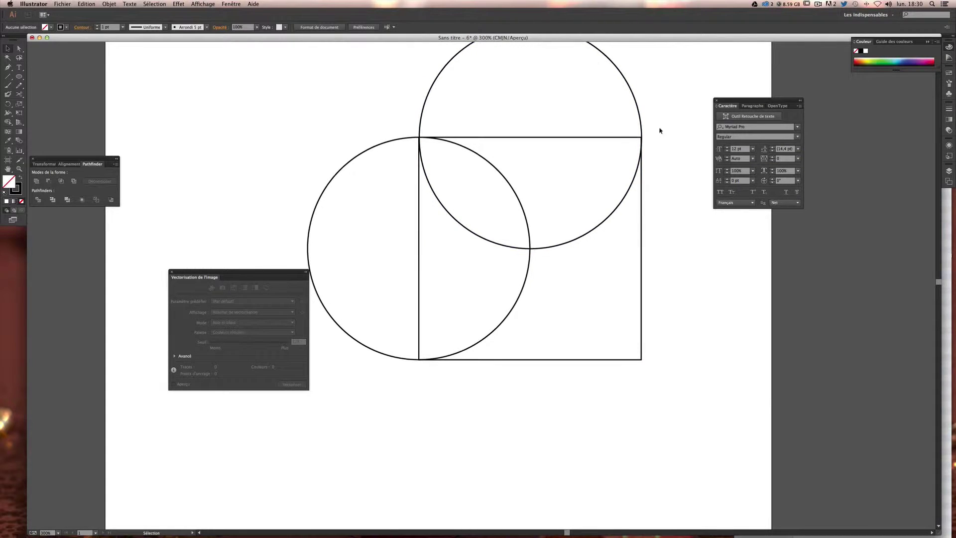
scroll(654, 156, "up", 1)
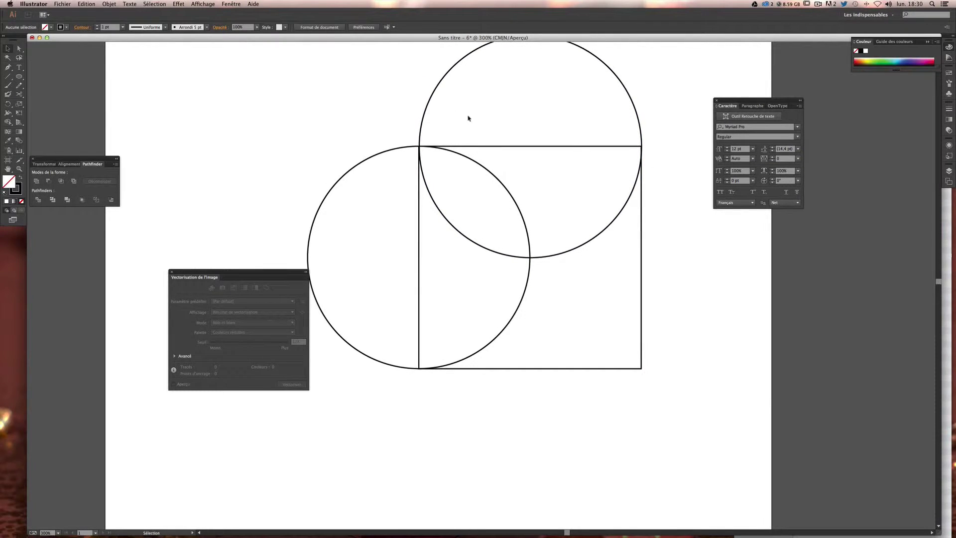
scroll(337, 110, "up", 1)
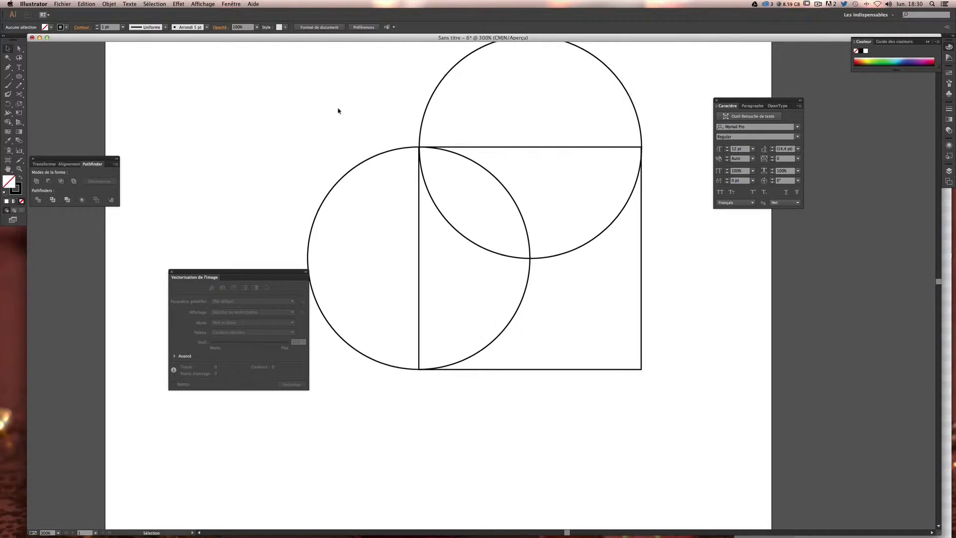
Move the image tracing panel aside, then reposition the Pathfinder panel beside the artwork, closing and reopening it
left_click_drag(268, 272, 210, 268)
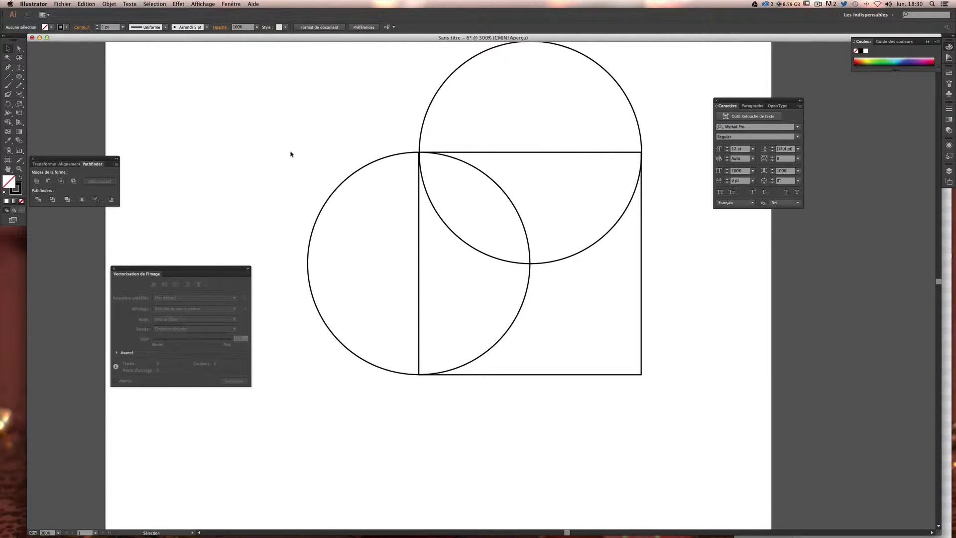
scroll(301, 150, "up", 1)
left_click_drag(283, 112, 319, 130)
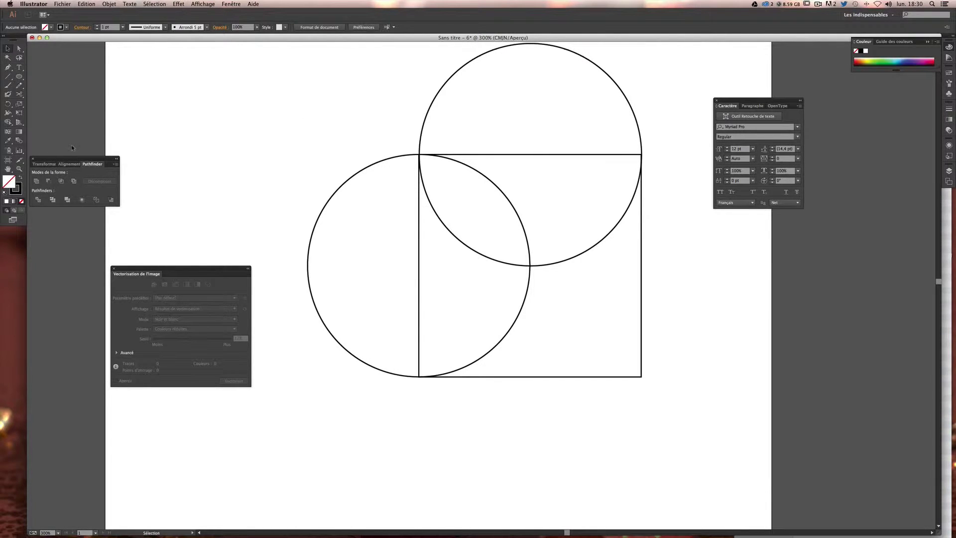
left_click_drag(51, 162, 178, 116)
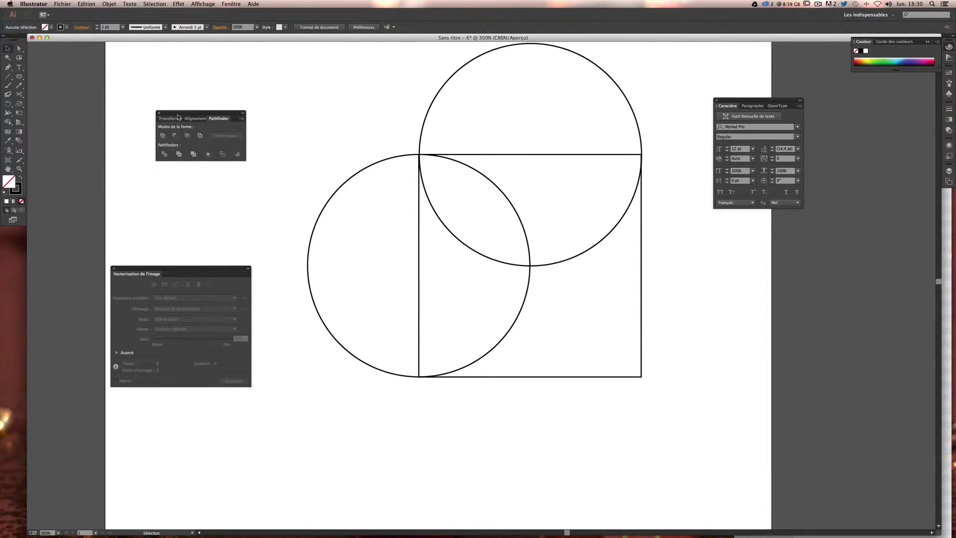
left_click(159, 114)
left_click(230, 4)
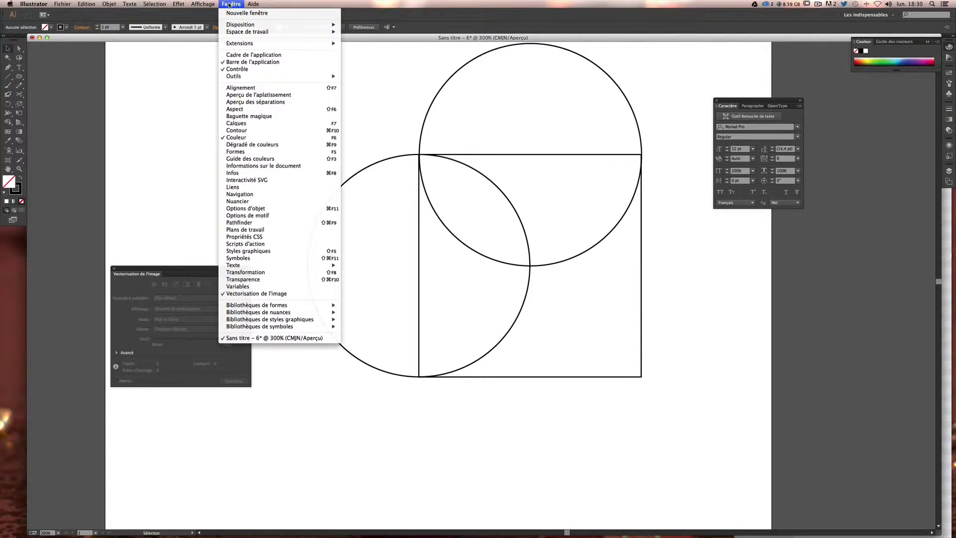
left_click(249, 223)
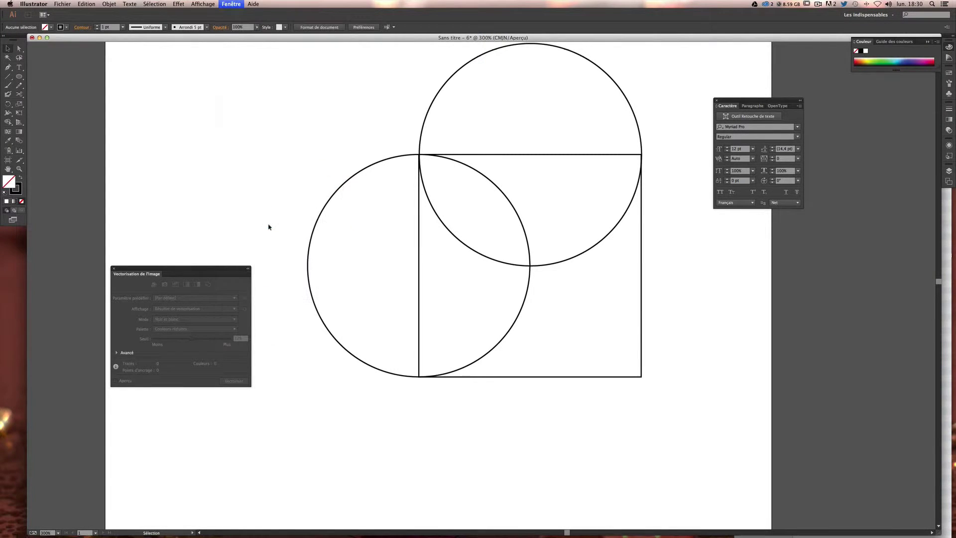
Try to unite the square and both circles into one heart outline and check its right-hand joint
left_click_drag(314, 94, 725, 438)
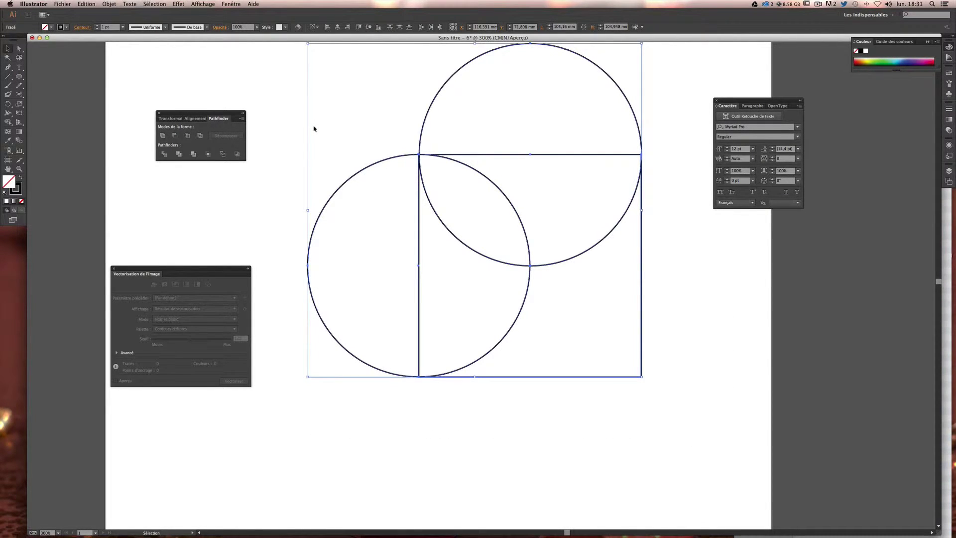
left_click(163, 136)
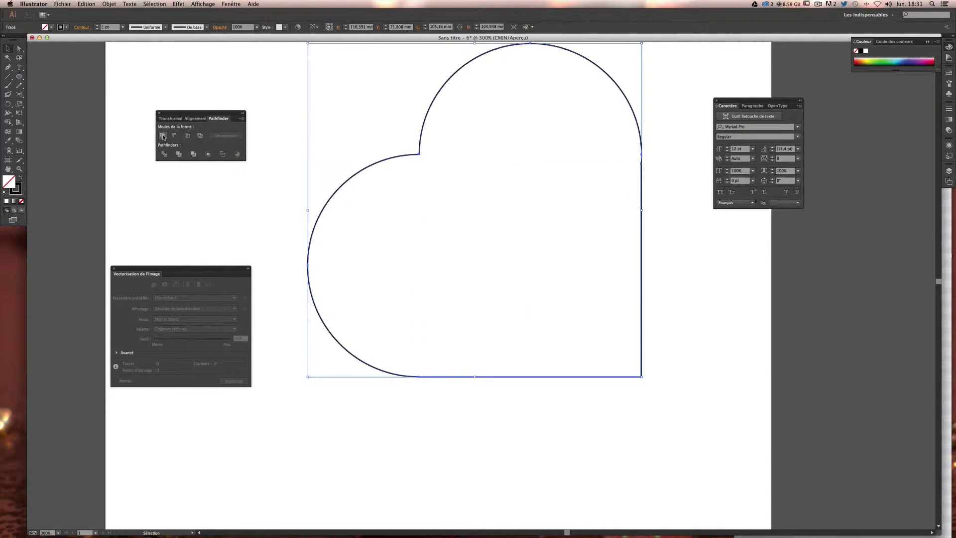
left_click(752, 273)
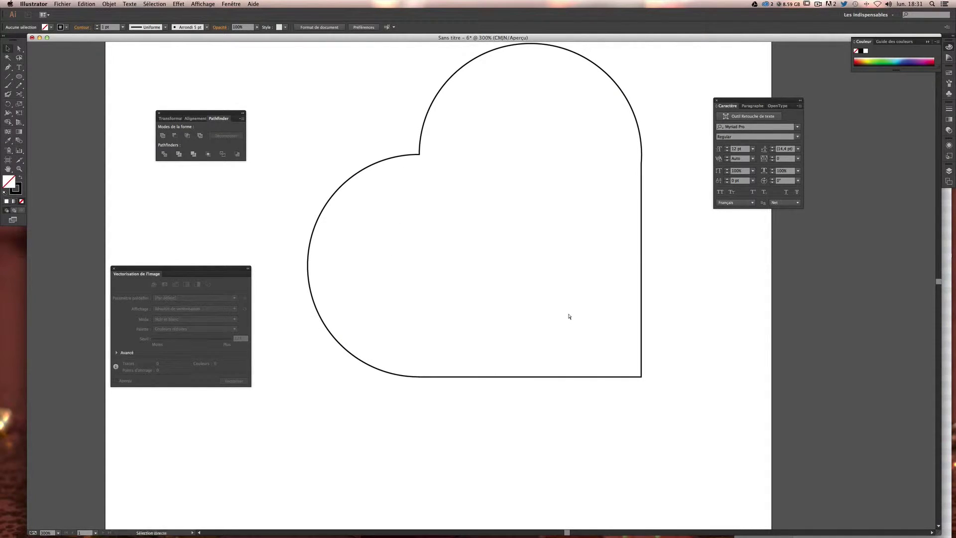
key("super+minus")
key("super+minus")
key("super+plus")
key("super+plus")
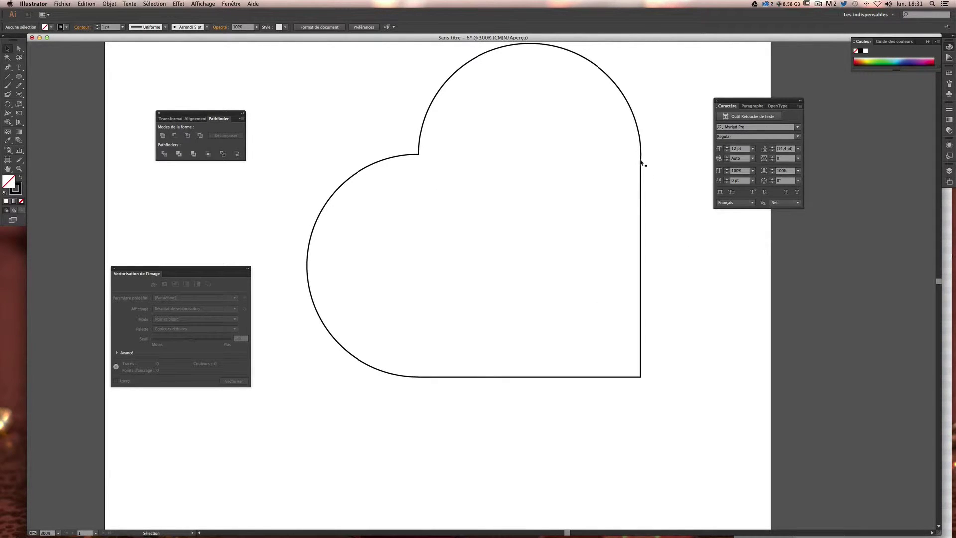
Undo the union, check the separate shapes, retry uniting them and undo that attempt as well
key("a")
key("super+z")
left_click(673, 208)
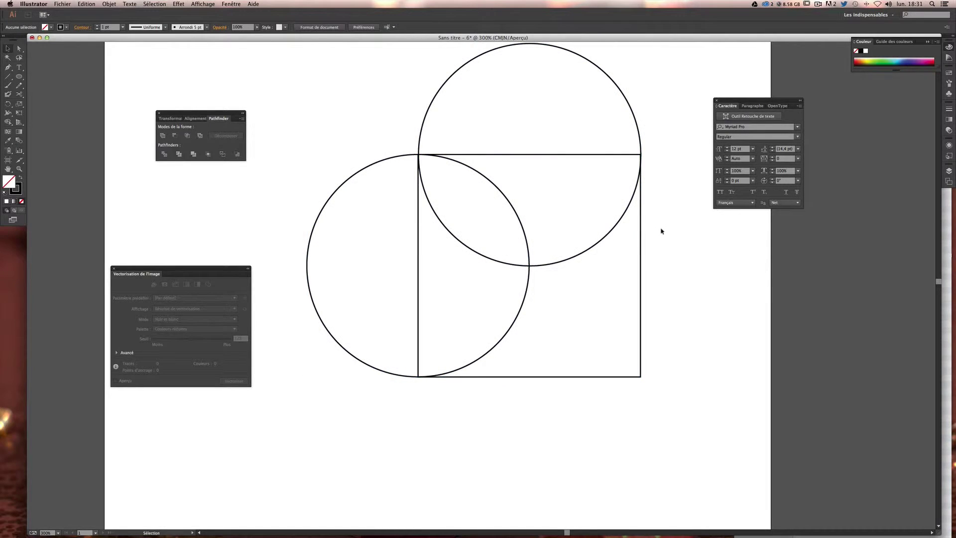
key("v")
left_click(641, 230)
left_click(672, 240)
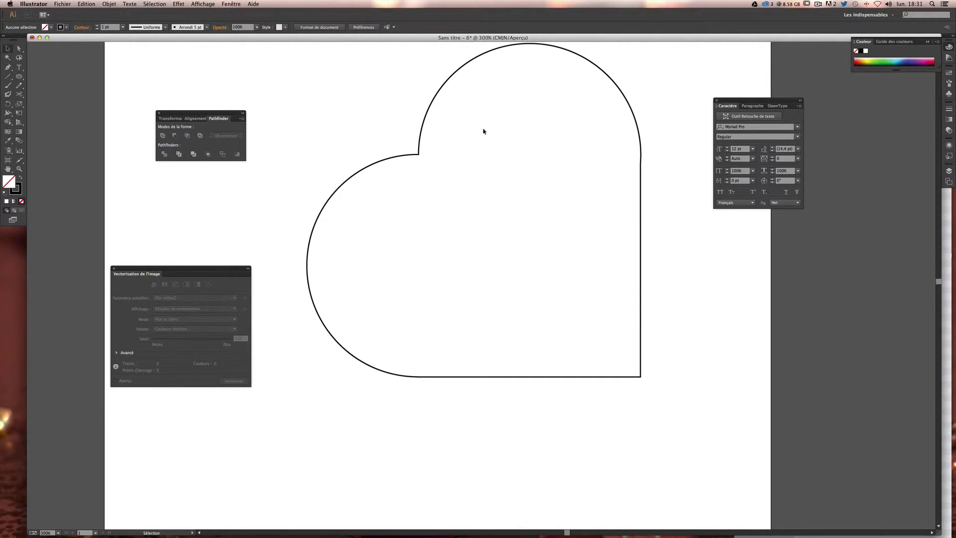
key("ctrl+z")
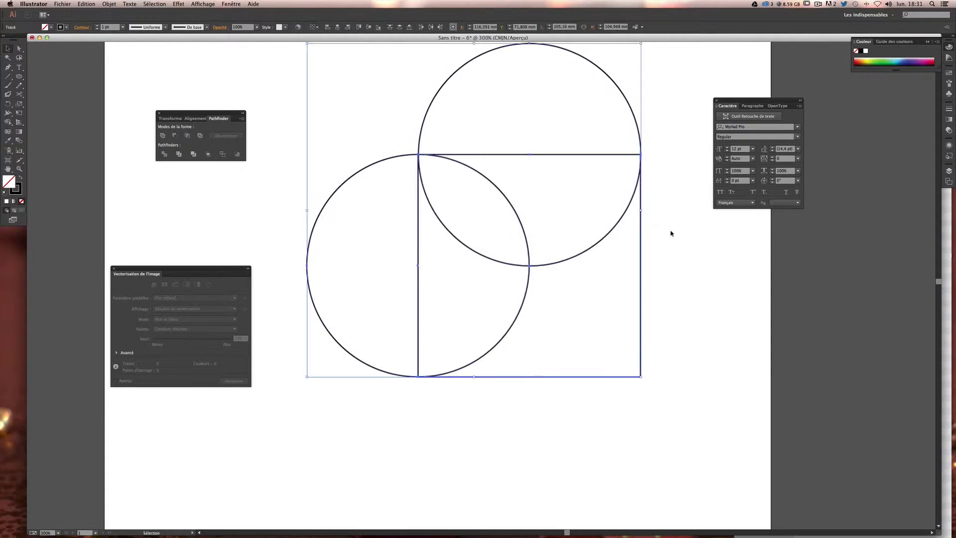
Nudge the upper circle one increment left against the square and deselect it
left_click(662, 133)
left_click(649, 134)
key("Left")
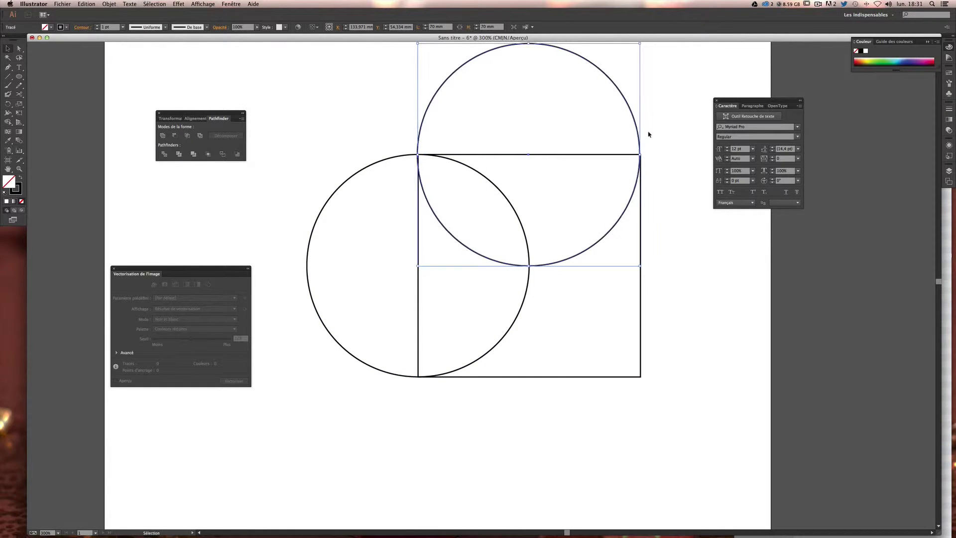
left_click(648, 135)
key("a")
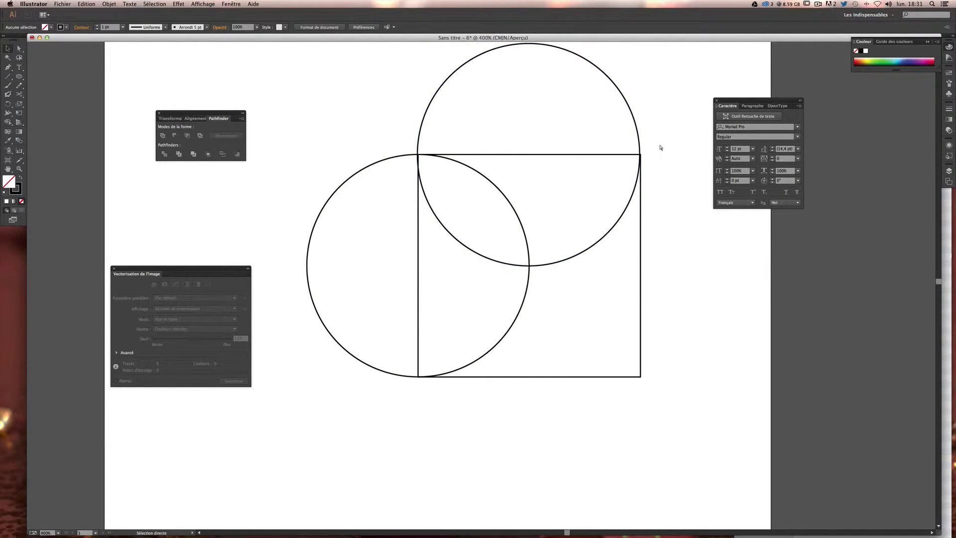
Shift the upper circle slightly right so its side anchor sits exactly on the square's upper right corner
key("ctrl+plus")
key("ctrl+plus")
key("ctrl+plus")
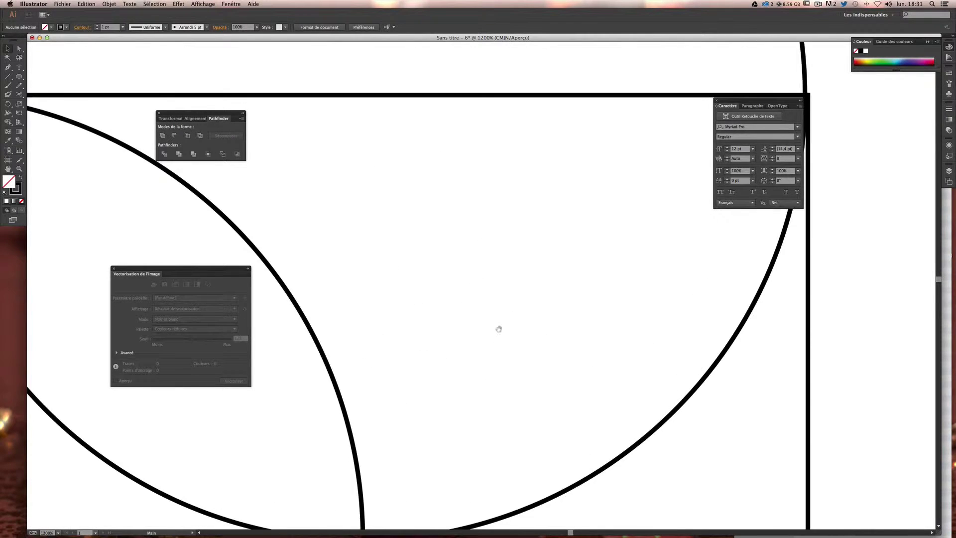
left_click_drag(499, 328, 331, 367)
left_click_drag(461, 318, 386, 275)
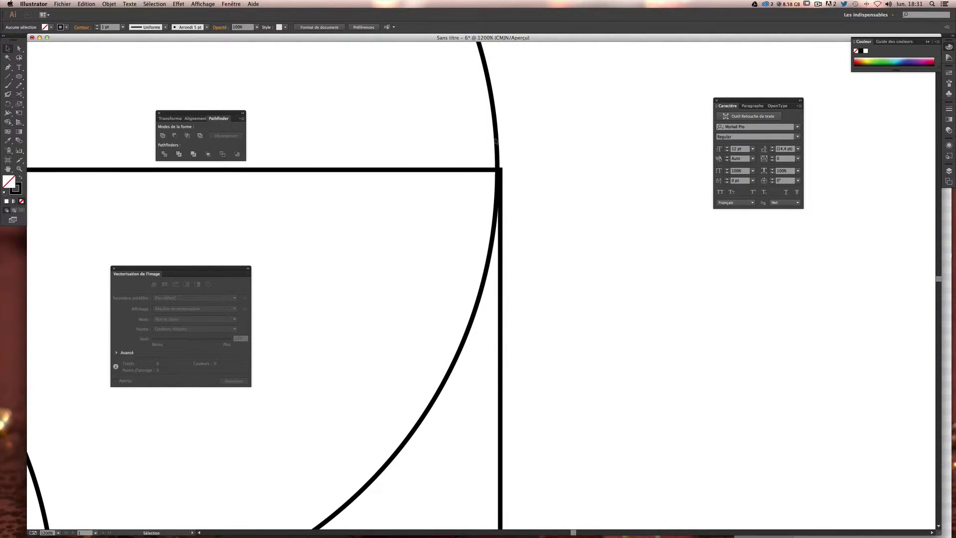
left_click(498, 153)
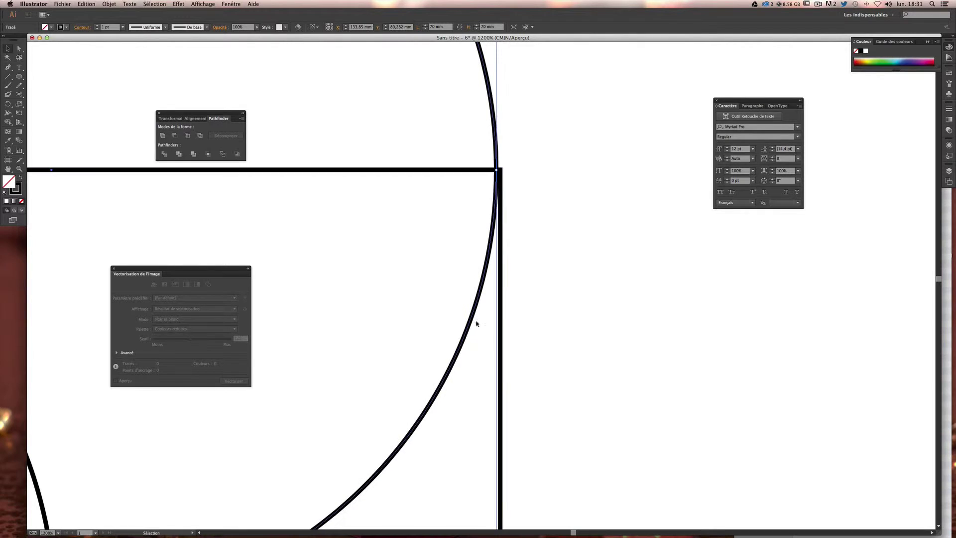
left_click(561, 324)
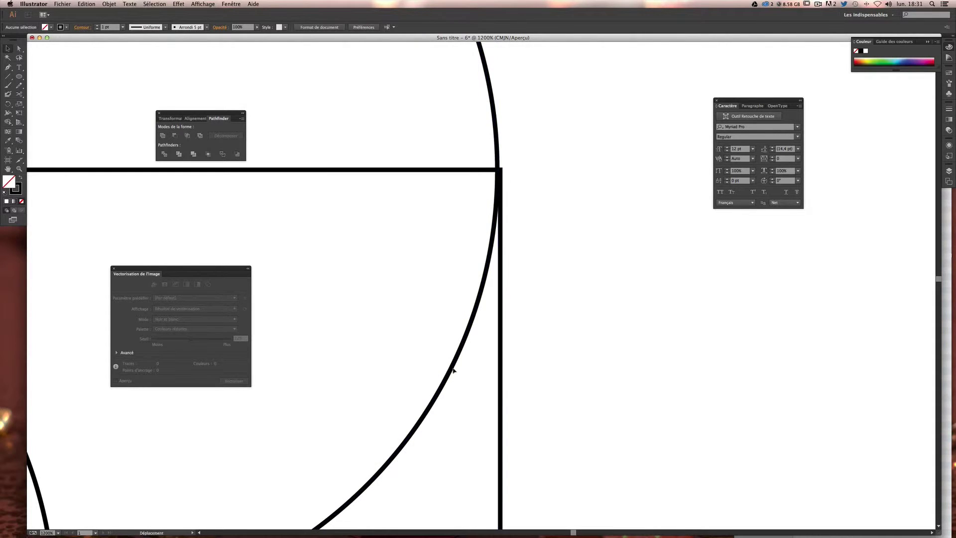
left_click(454, 369)
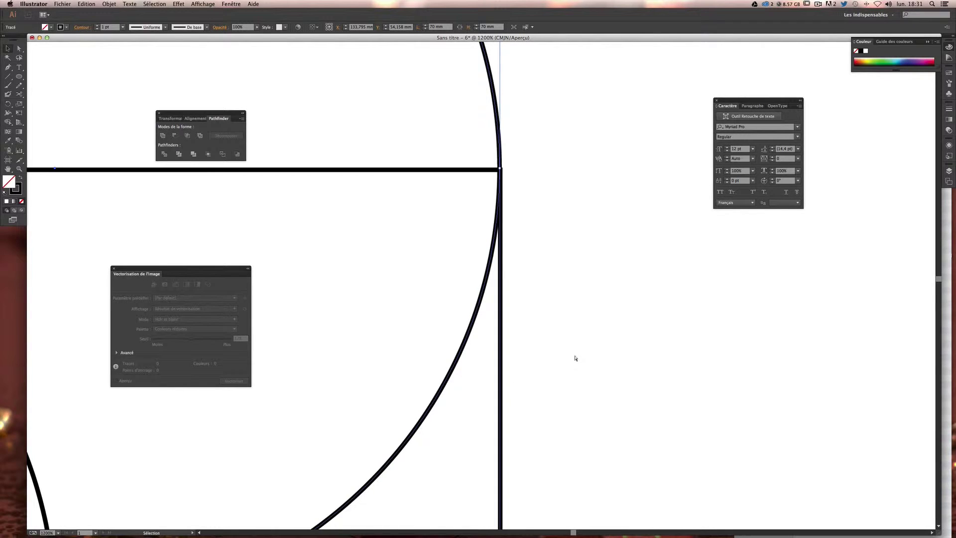
Unite the square and both circles into a single heart outline with Pathfinder, and deselect it
key("super+minus")
key("super+minus")
key("super+minus")
key("super+minus")
key("super+minus")
scroll(535, 238, "down", 3)
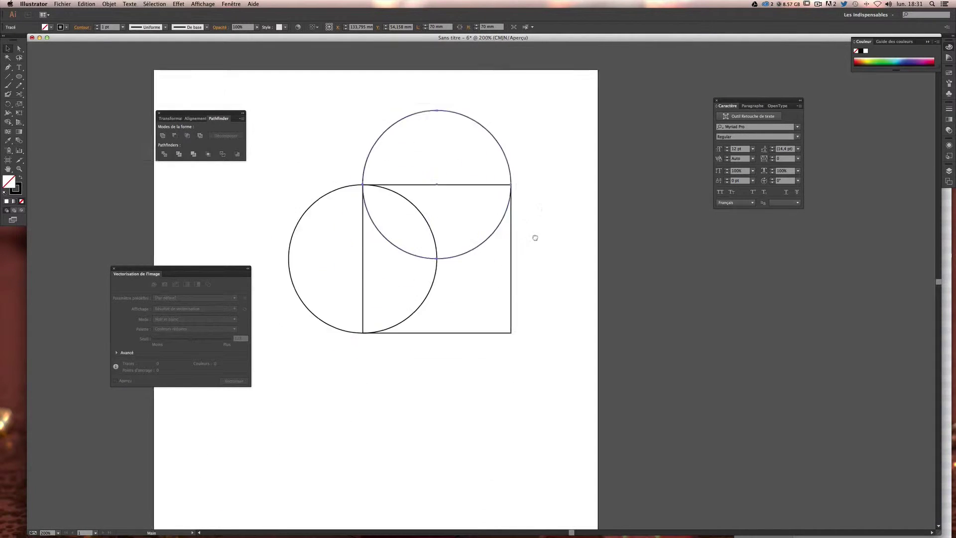
scroll(535, 237, "down", 2)
scroll(535, 238, "left", 2)
left_click(583, 278)
left_click_drag(576, 353, 354, 102)
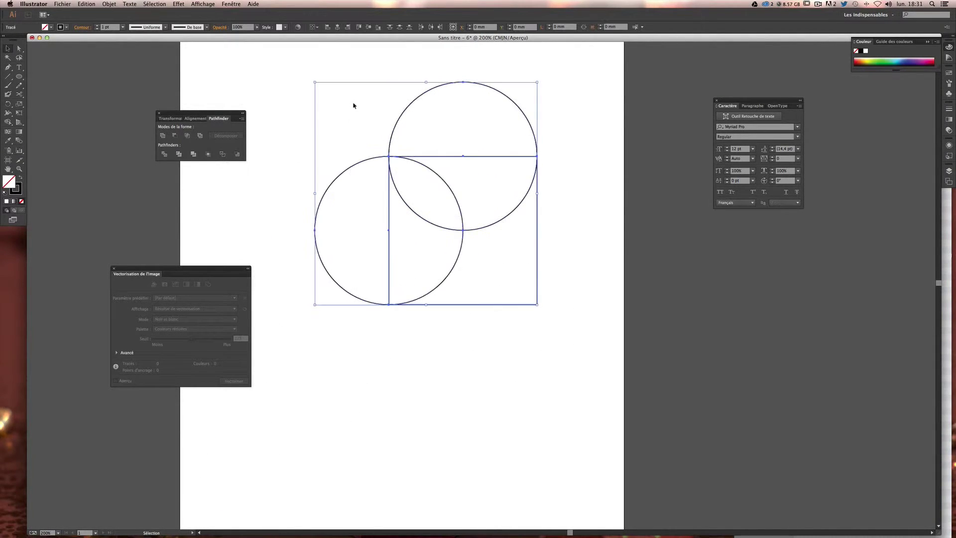
left_click(163, 135)
left_click(678, 162)
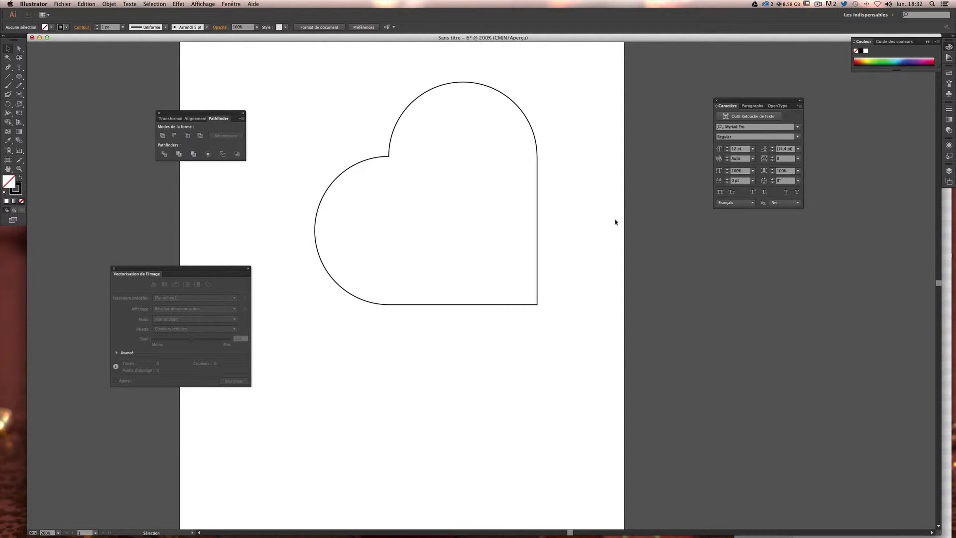
scroll(562, 230, "up", 2)
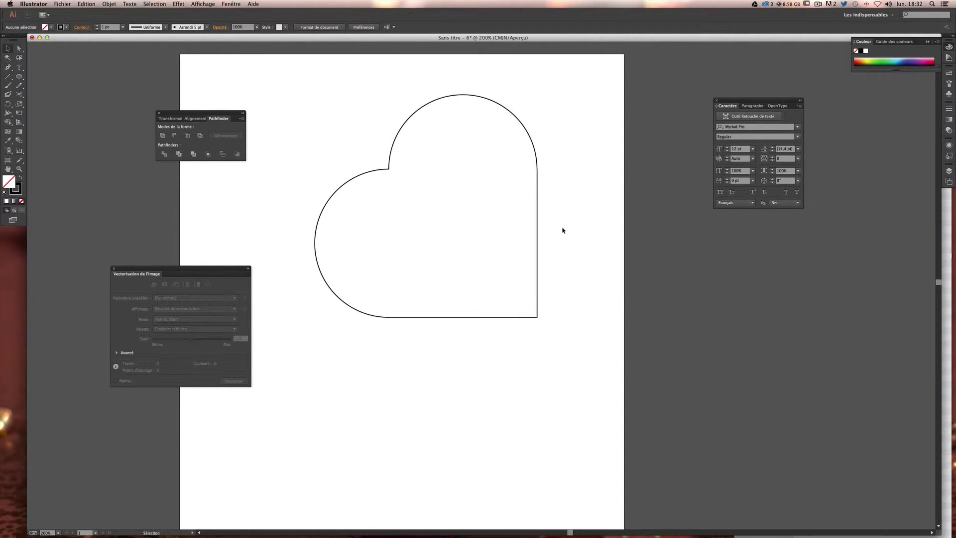
Rotate the heart outline 45° clockwise so its tip points straight down, and deselect it
left_click_drag(596, 326, 425, 232)
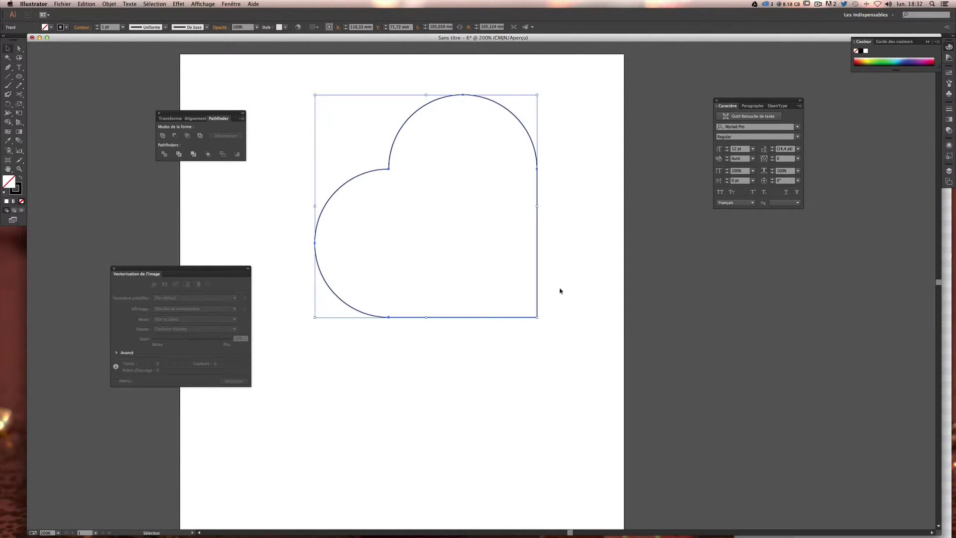
left_click(276, 129)
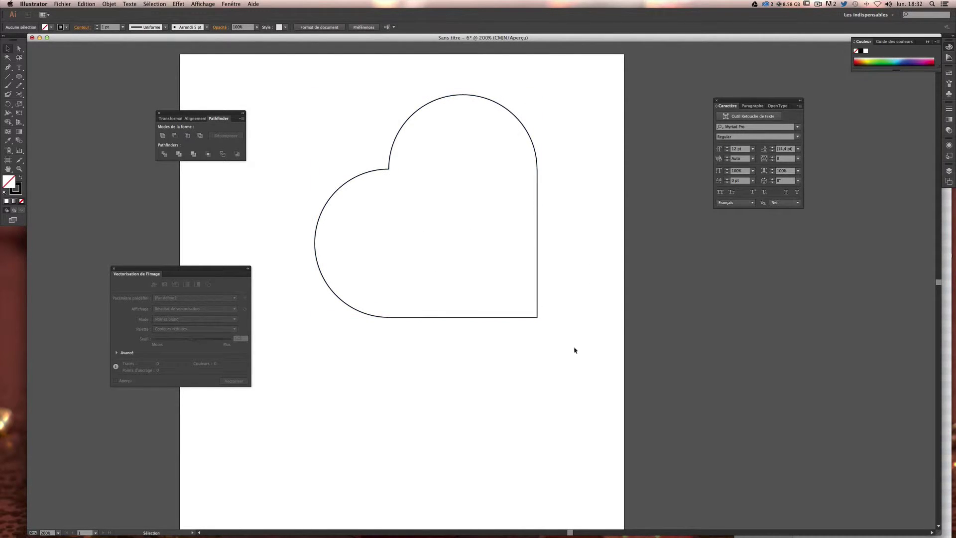
left_click_drag(575, 348, 472, 279)
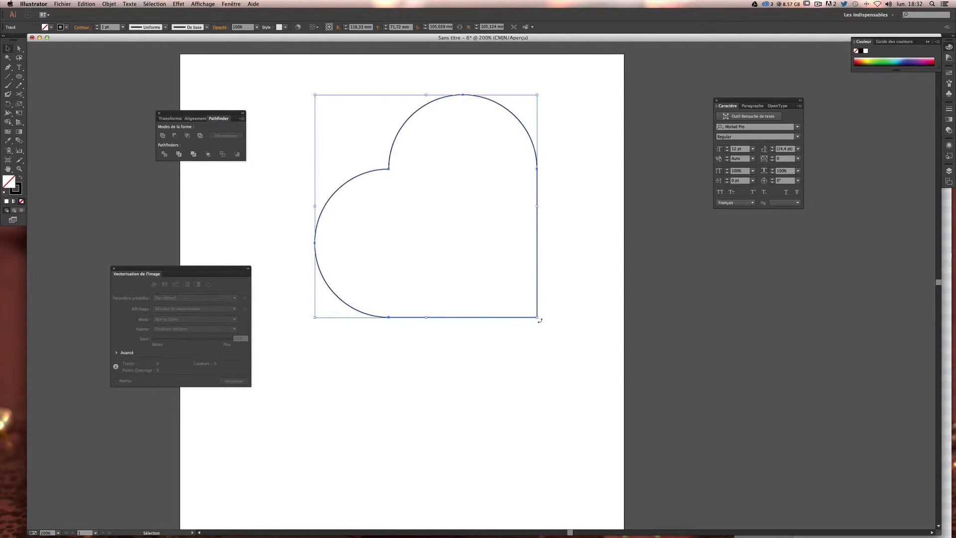
key("super+shift+b")
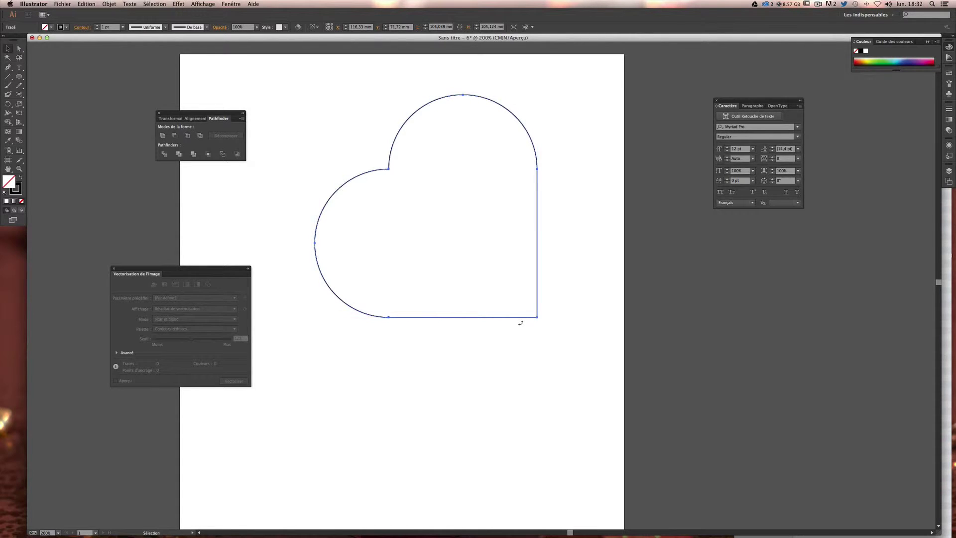
mouse_move(480, 325)
left_mouse_down()
mouse_move(455, 327)
mouse_move(480, 326)
mouse_move(436, 352)
mouse_move(518, 303)
mouse_move(452, 357)
mouse_move(507, 308)
mouse_move(443, 384)
left_mouse_up()
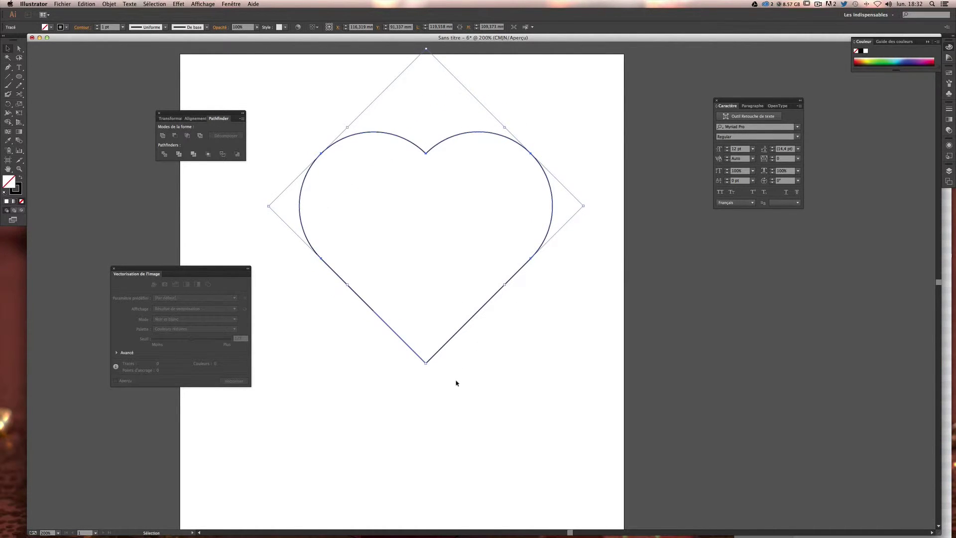
left_click(457, 381)
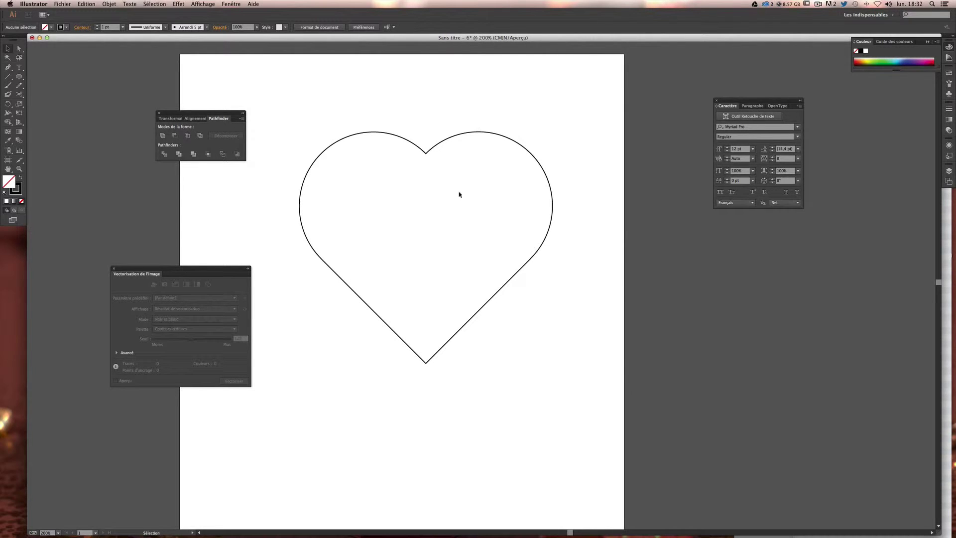
Move the heart down the artboard to leave free space above it, and deselect it
key("a")
key("super+minus")
key("super+minus")
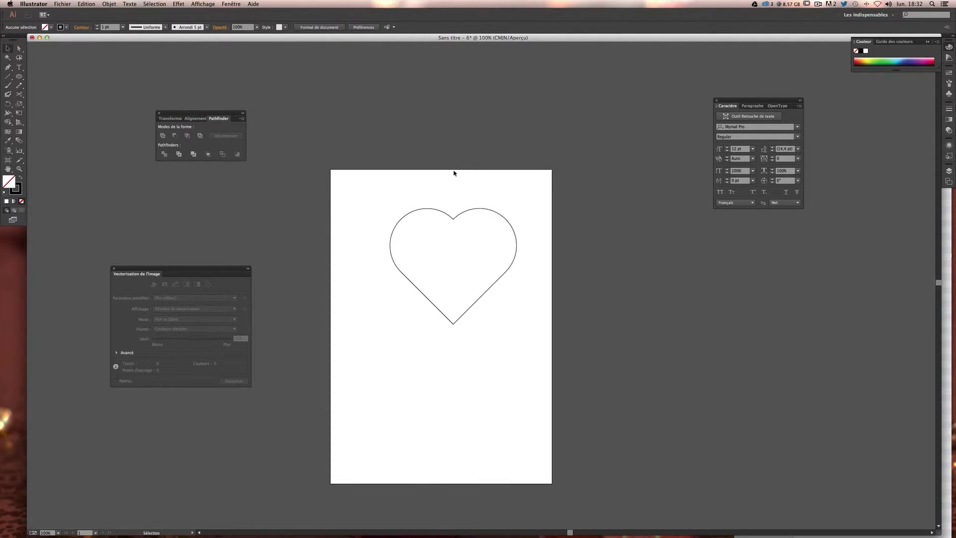
left_click_drag(488, 252, 520, 228)
key("super+plus")
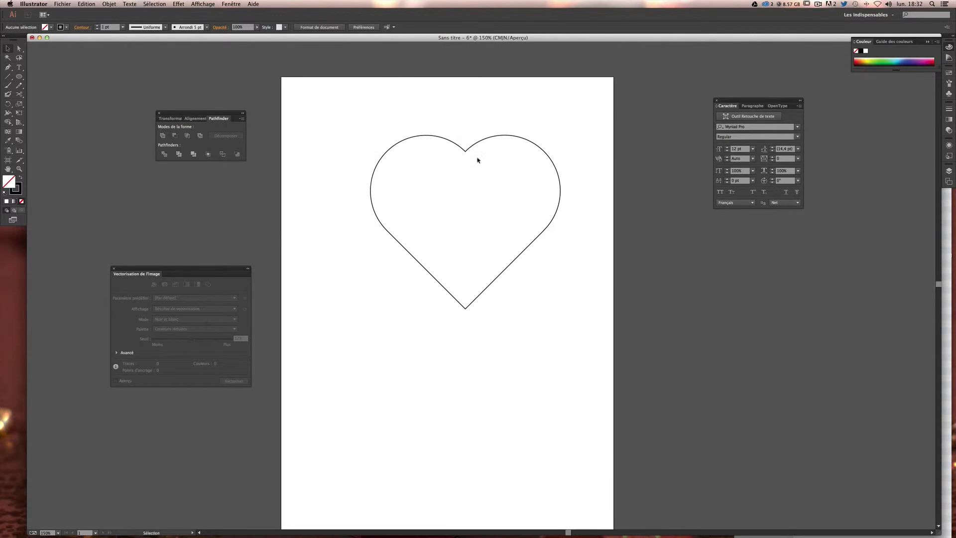
left_click_drag(467, 150, 463, 230)
left_click(98, 165)
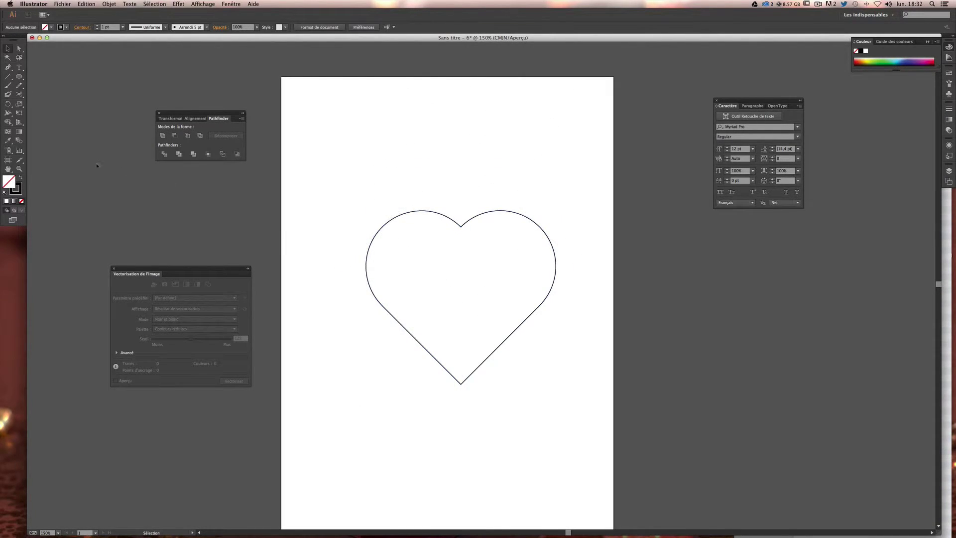
Place the text "I" on the artboard above the heart's left side and select it
left_click(19, 67)
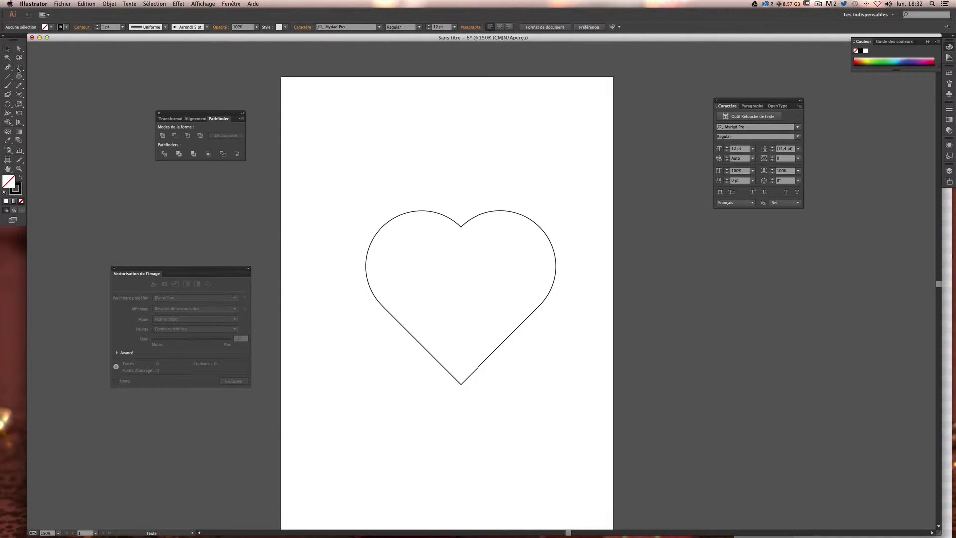
left_click(338, 151)
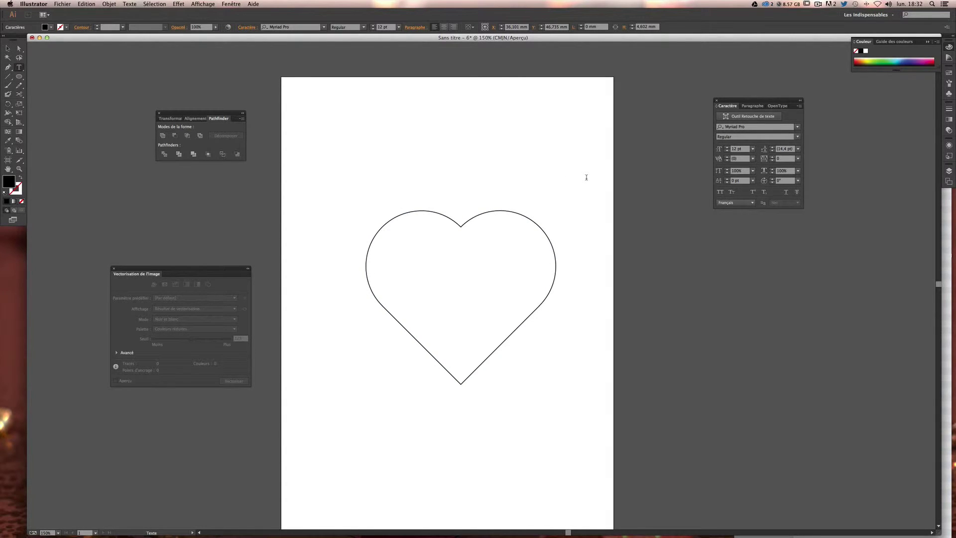
left_click(8, 48)
left_click(338, 153)
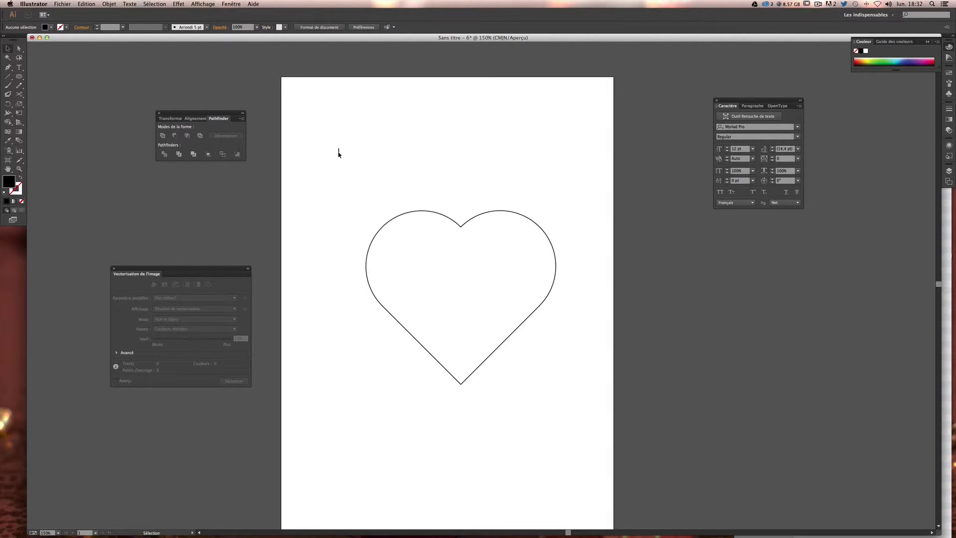
left_click(338, 152)
left_click(378, 149)
left_click(339, 152)
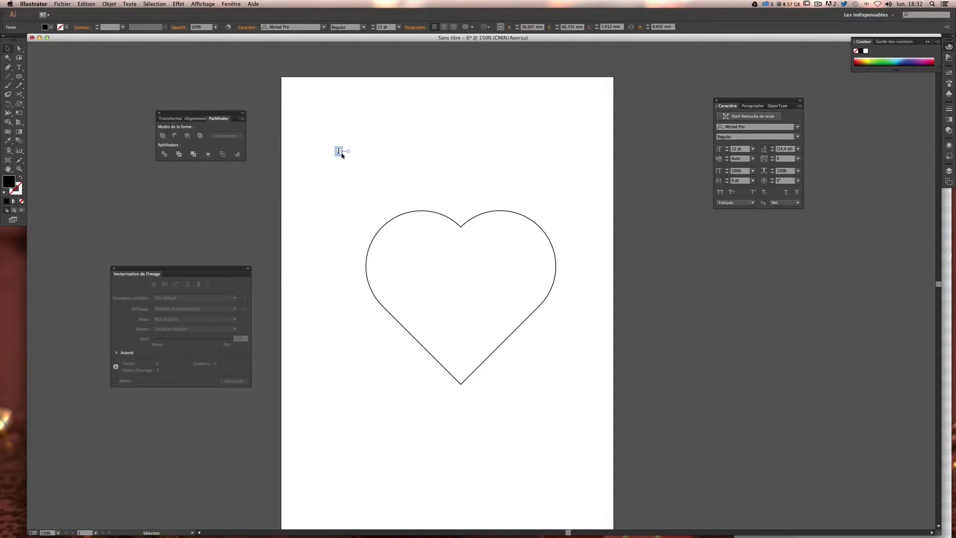
Enlarge the "I" to about 110 pt and turn a copy to its right into the word "Irish" in all caps
mouse_move(337, 150)
left_mouse_down()
mouse_move(437, 213)
mouse_move(366, 184)
mouse_move(333, 149)
mouse_move(529, 166)
mouse_move(428, 160)
mouse_move(462, 150)
left_mouse_up()
key("t")
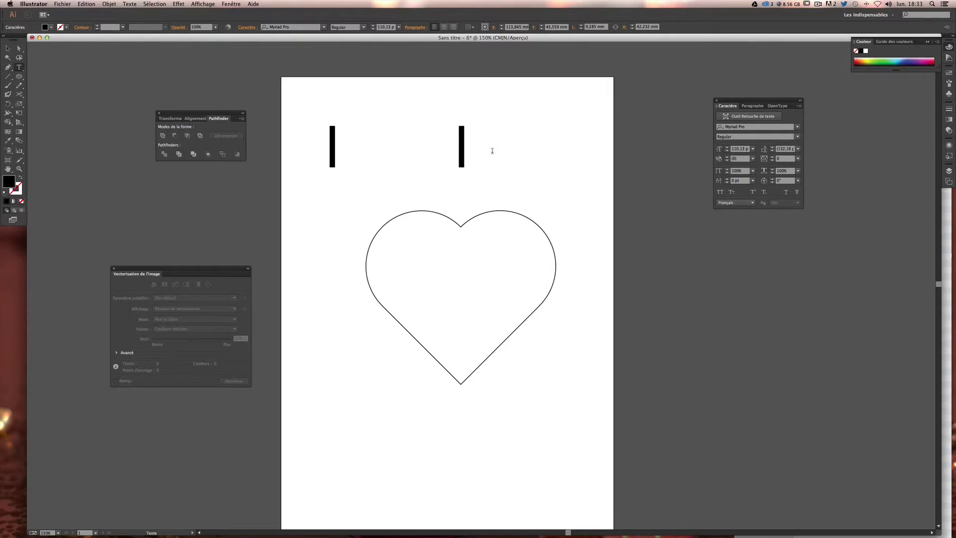
type("rish")
double_click(492, 151)
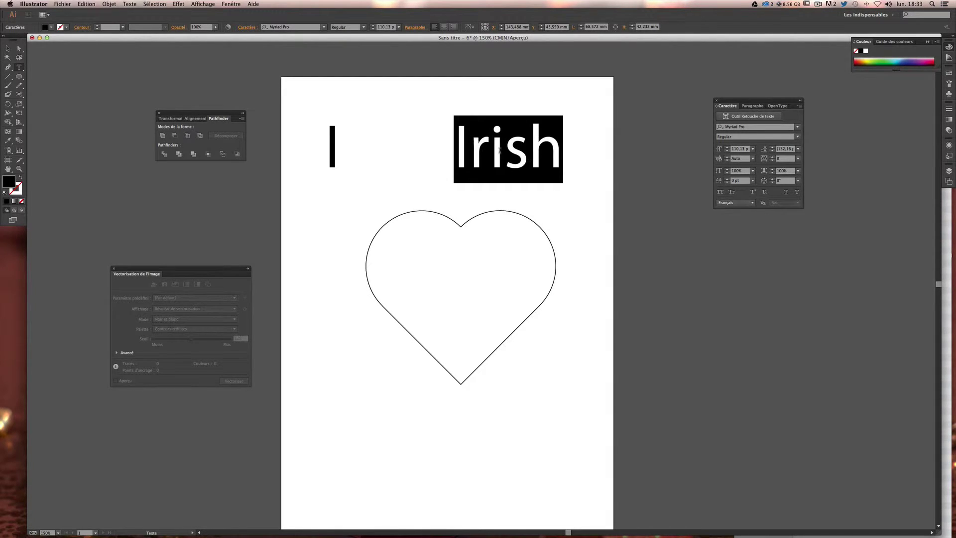
left_click(721, 193)
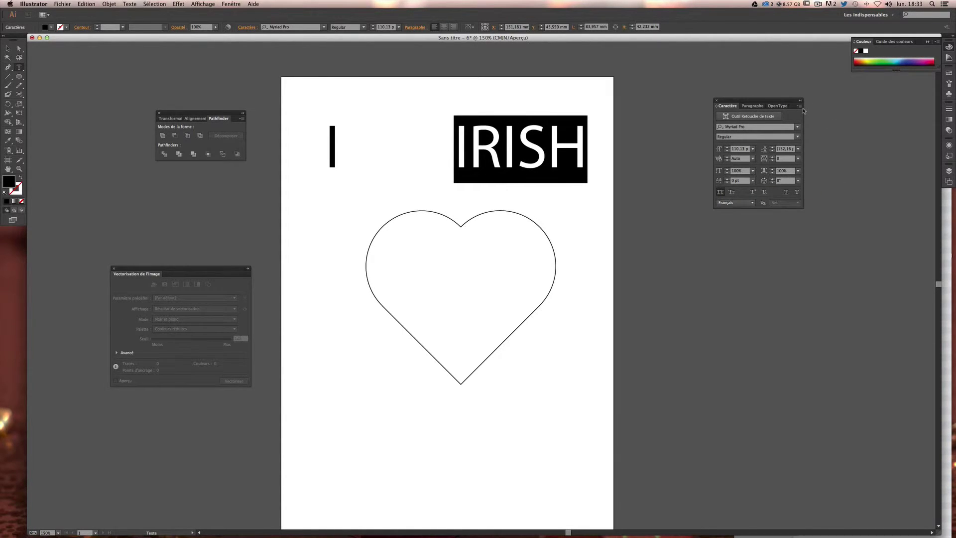
Hide the Character panel's additional options and show them again
left_click(800, 107)
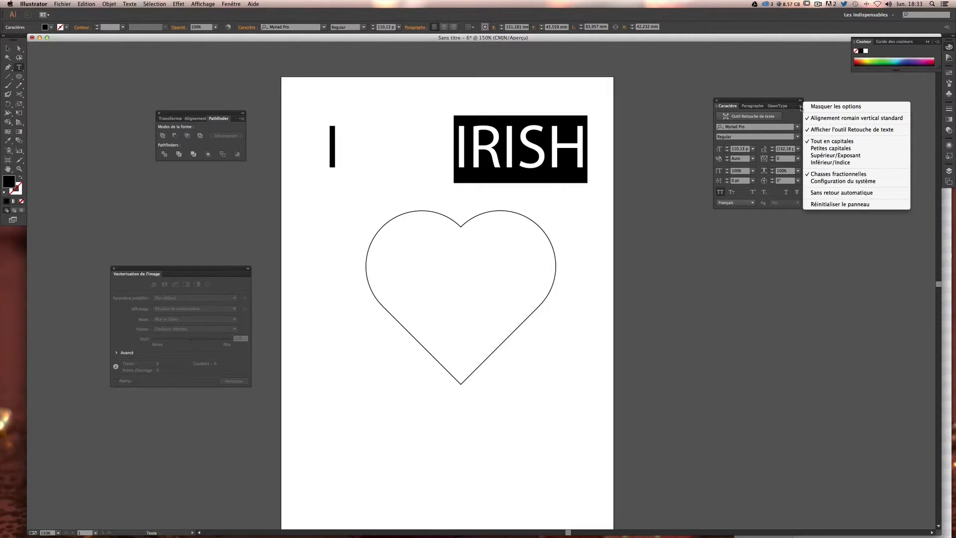
left_click(816, 108)
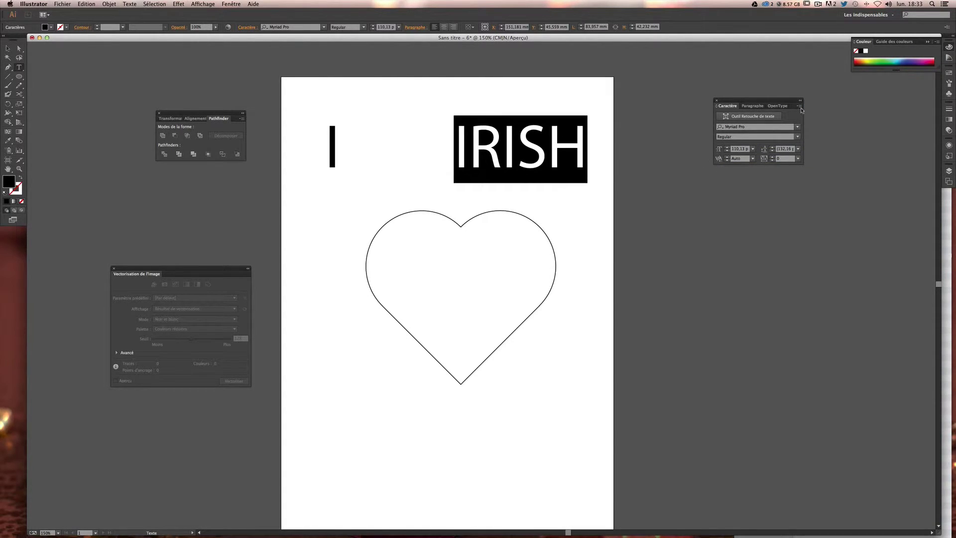
left_click(800, 106)
left_click(732, 108)
left_click(728, 106)
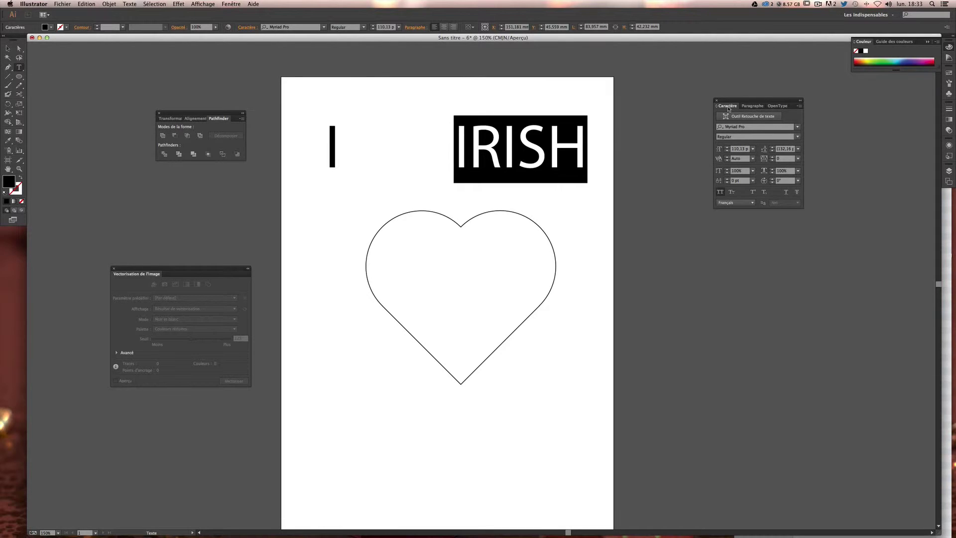
left_click(728, 106)
left_click(729, 106)
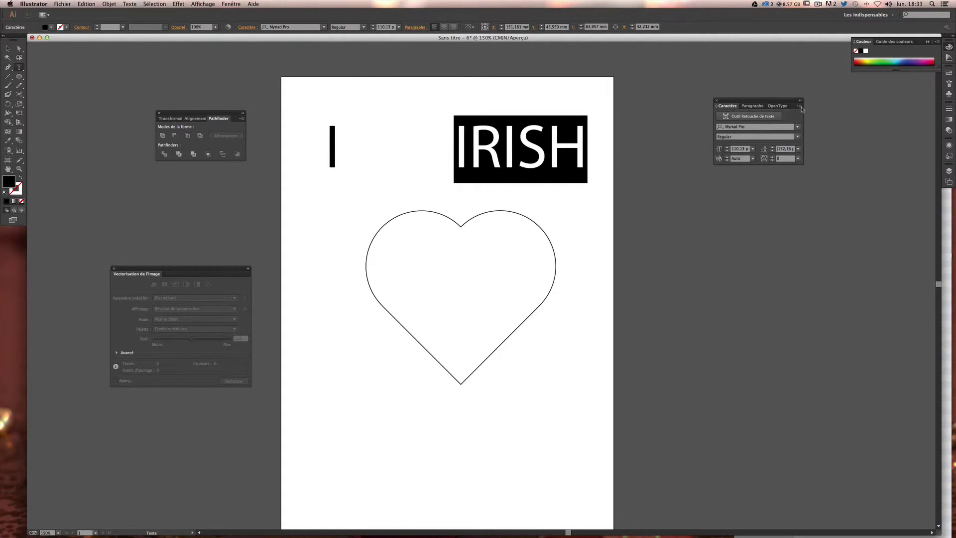
left_click(800, 106)
left_click(817, 108)
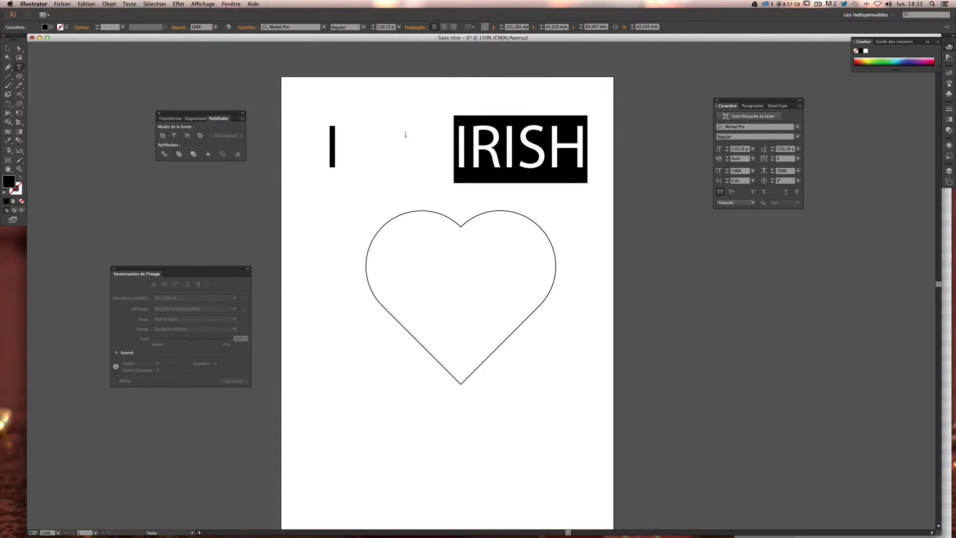
Check the Lobster 1.4.otf font file in Finder and apply the Lobster 1.4 font to both "I" and "Irish"
left_click(7, 49)
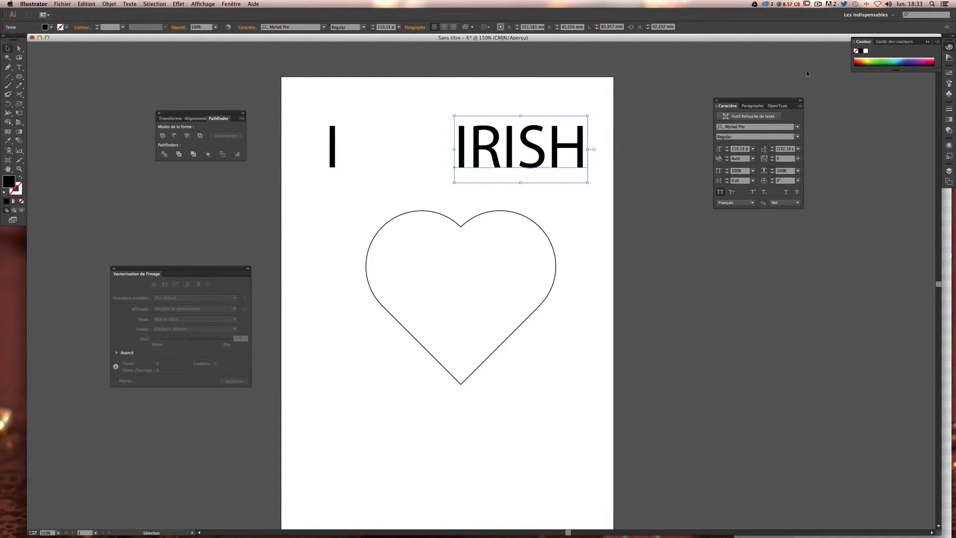
key("super+Tab")
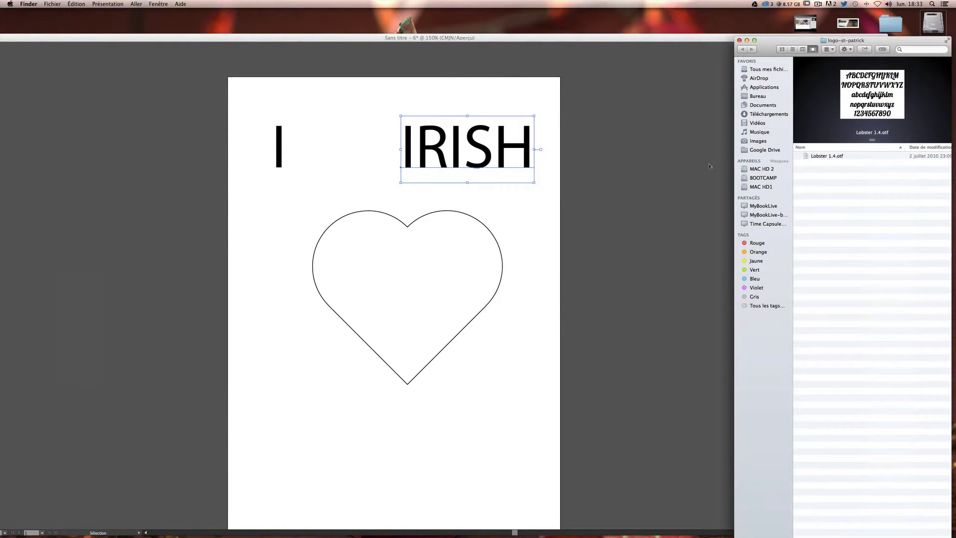
left_click(675, 172)
left_click_drag(264, 106, 547, 188)
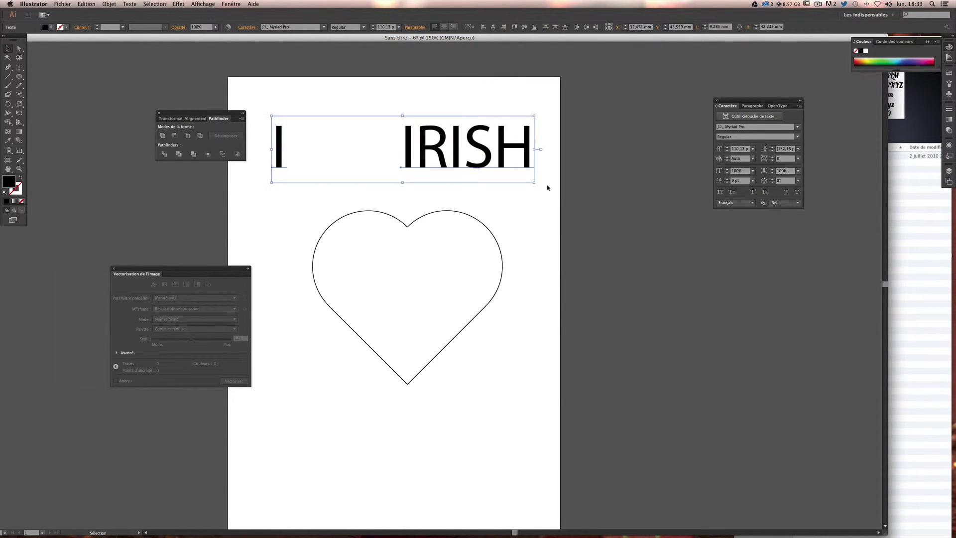
left_click(787, 127)
type("lob")
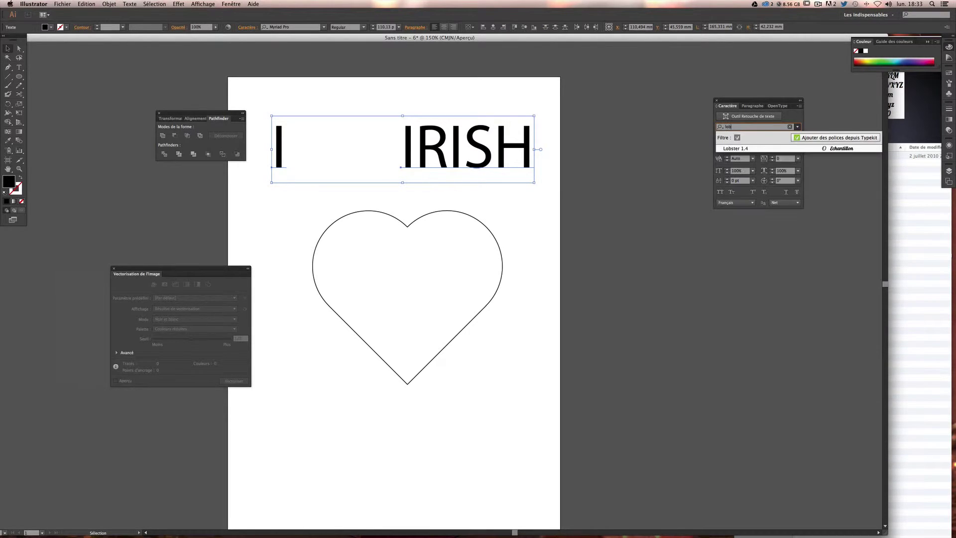
key("Return")
left_click(513, 197)
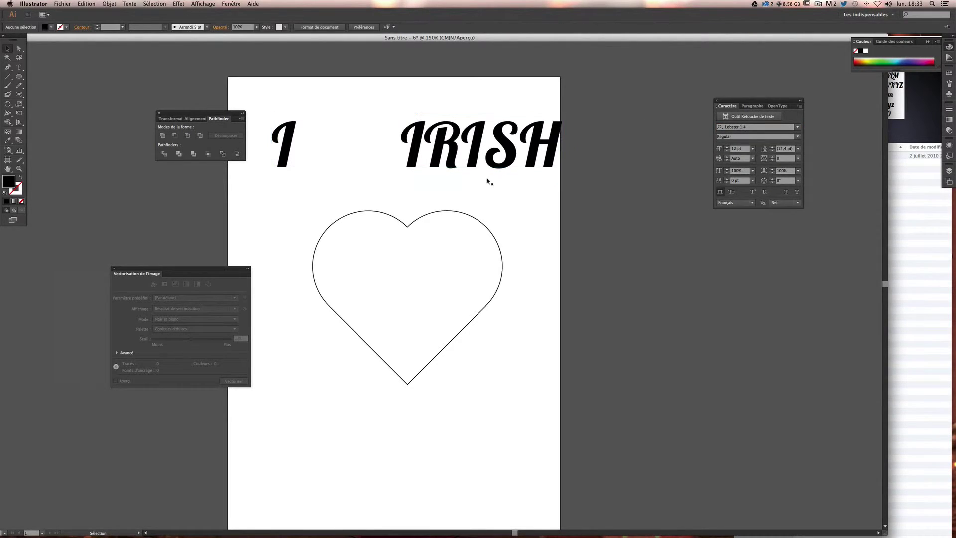
Turn off all caps for the word "Irish" and deselect it
left_click(479, 170)
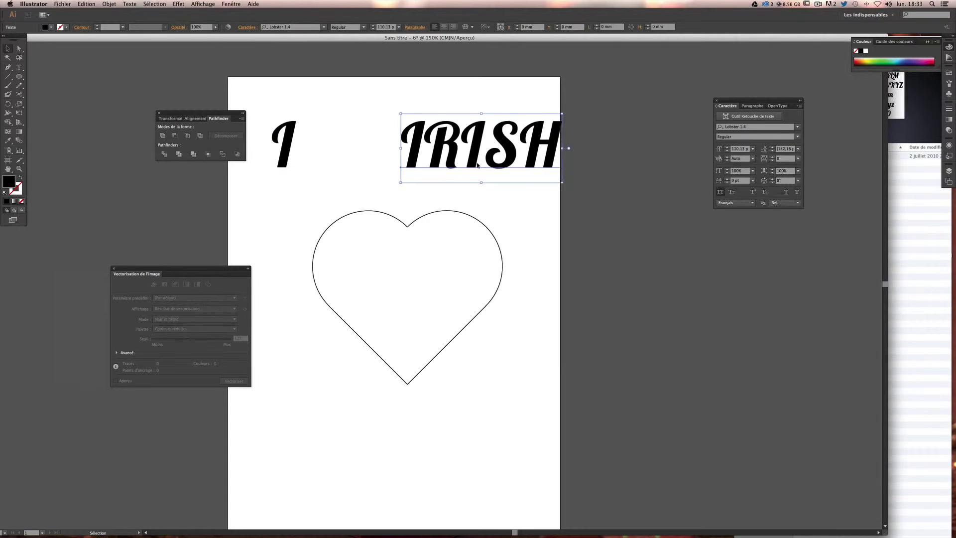
left_click(719, 194)
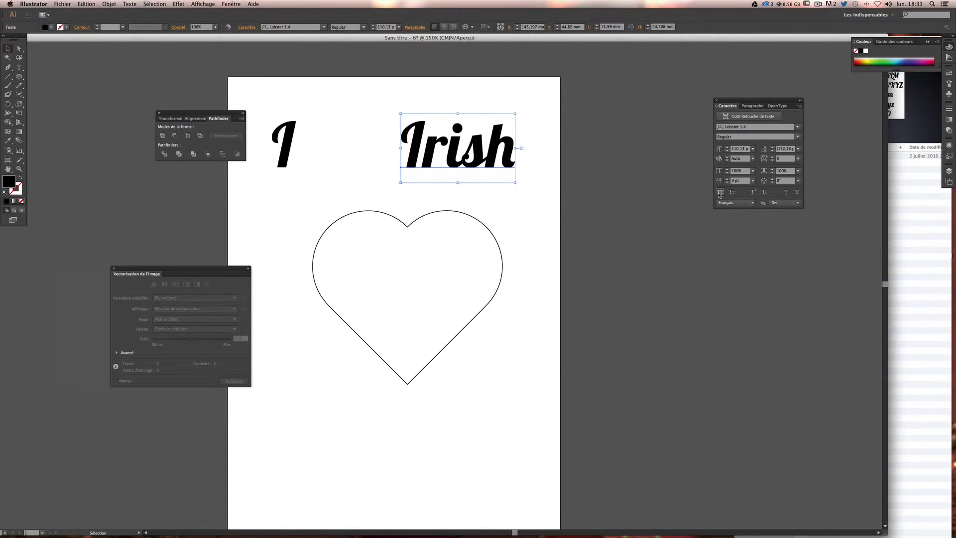
left_click(719, 195)
left_click(719, 195)
left_click(650, 231)
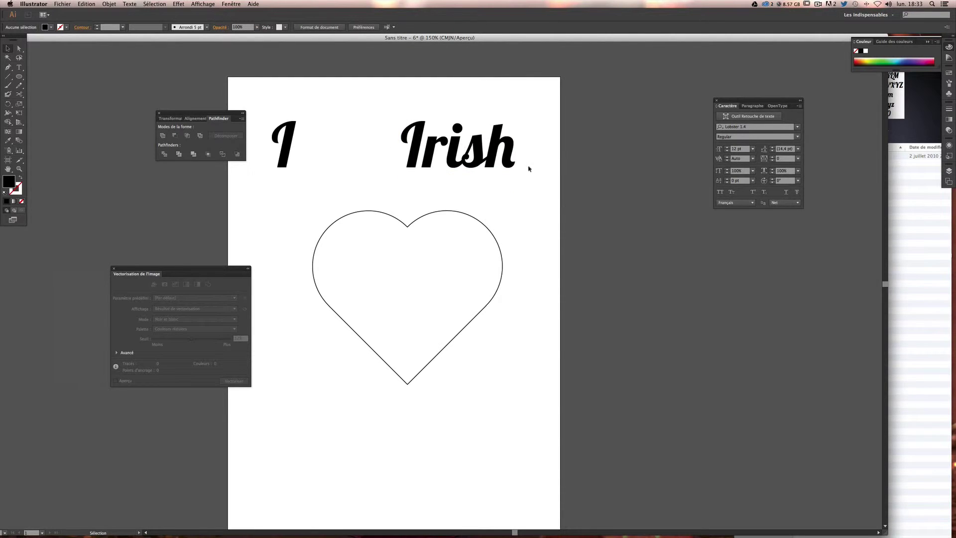
Swap the heart's fill and stroke to make it solid black without an outline, and deselect it
left_click_drag(483, 163, 550, 162)
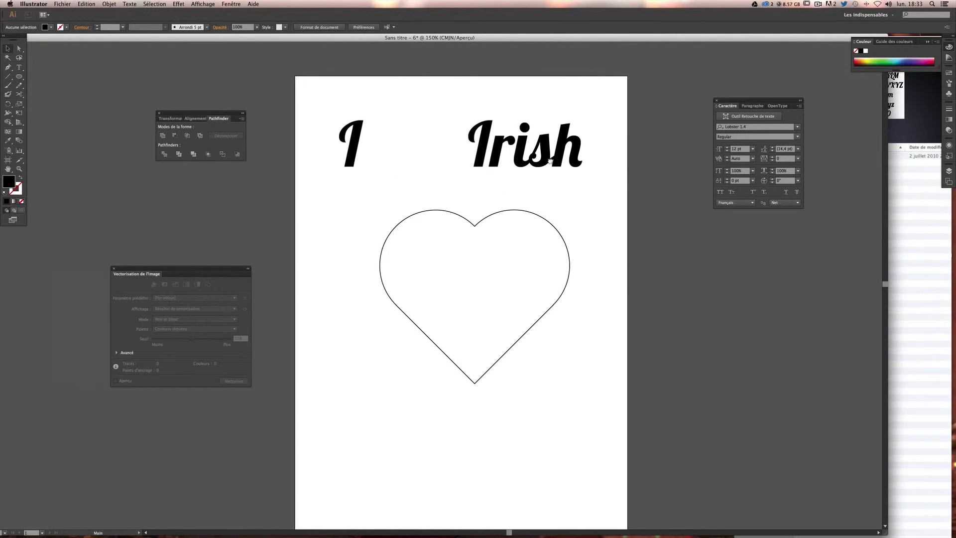
left_click(529, 215)
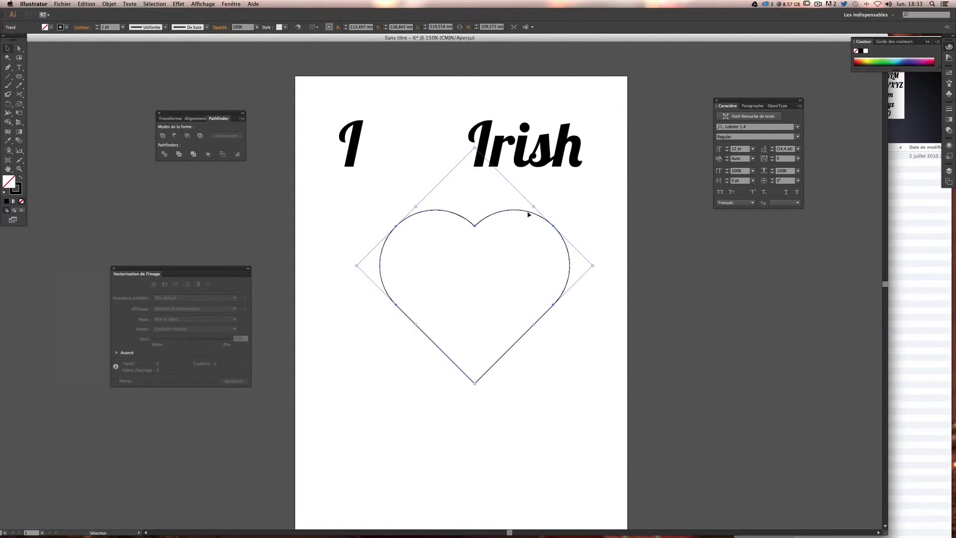
left_click(20, 178)
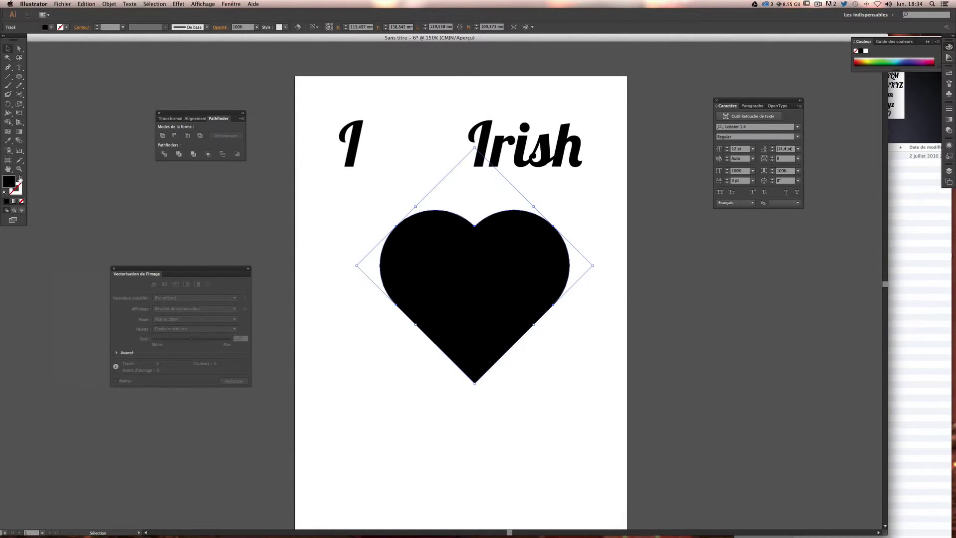
left_click(608, 387)
Scale the heart down to about 51 by 47 mm and center it between "I" and "Irish"
left_click(499, 323)
left_click_drag(475, 384, 424, 186)
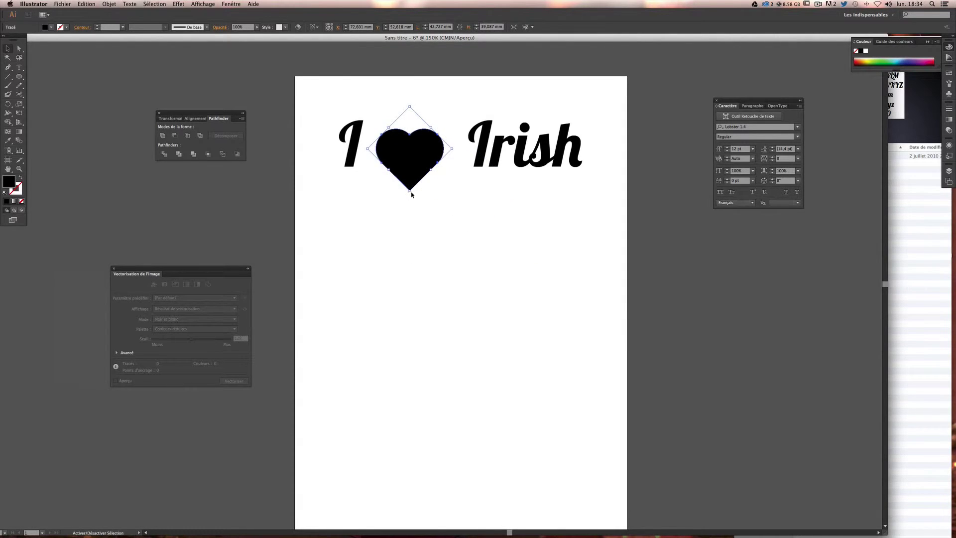
left_click_drag(451, 149, 488, 231)
left_click(451, 150)
left_click(489, 231)
left_click_drag(419, 182, 415, 180)
left_click(479, 237)
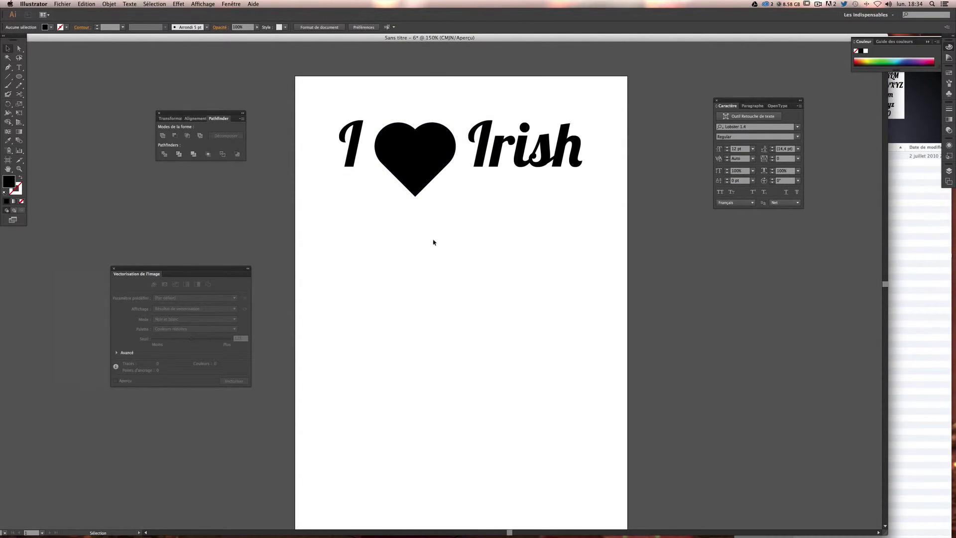
left_click(414, 169)
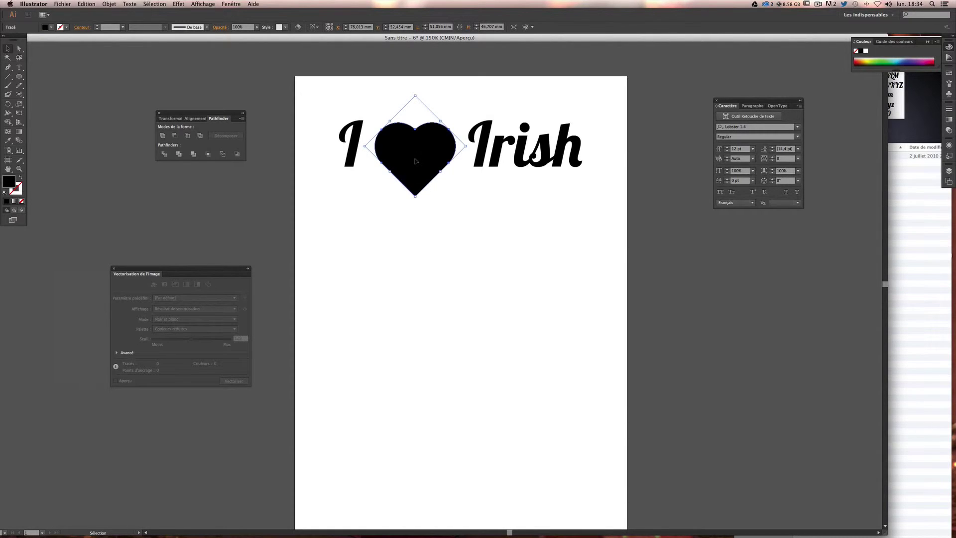
Duplicate the heart below the lettering, deselect it, and set the fill to white (FFFFFF) for drawing with the Pen tool
left_click_drag(414, 166, 440, 282)
left_click(494, 284)
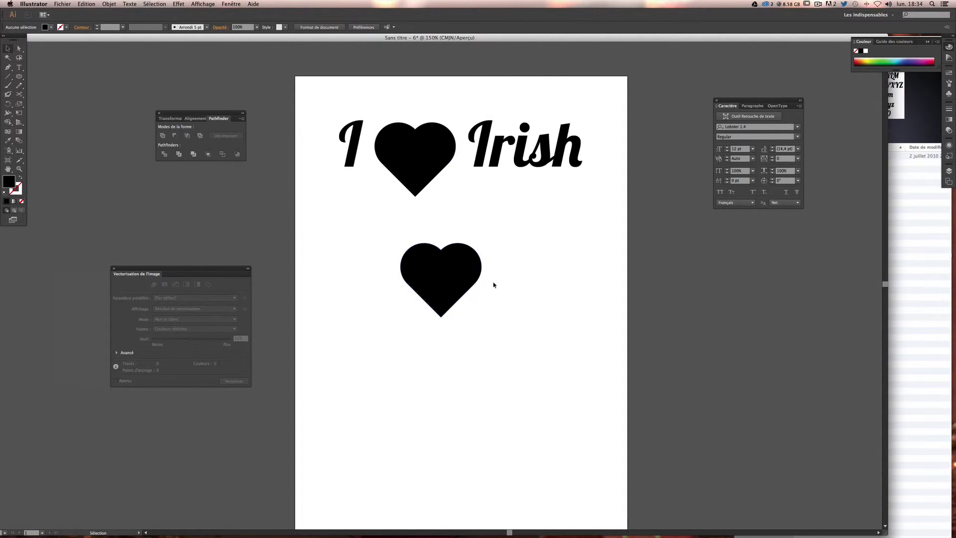
left_click(8, 67)
left_click(8, 67)
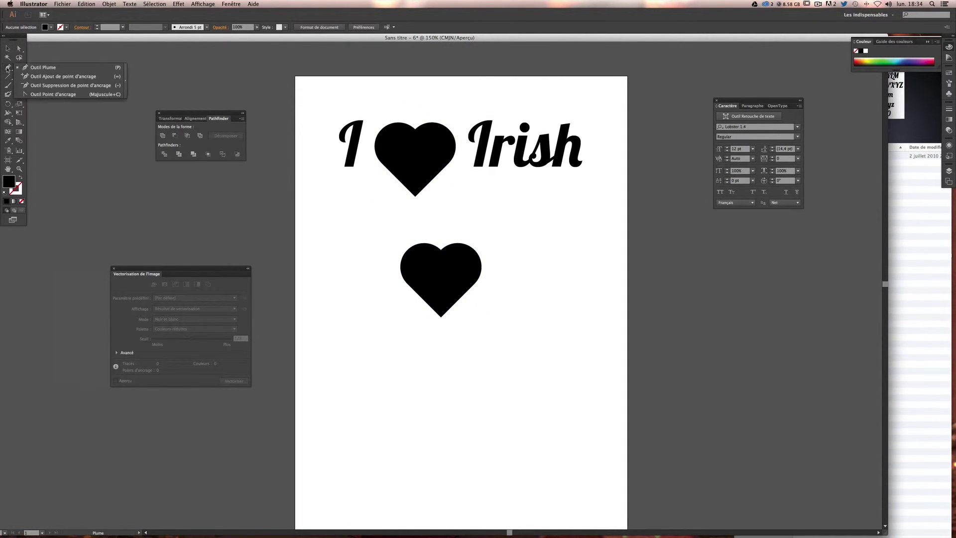
double_click(9, 181)
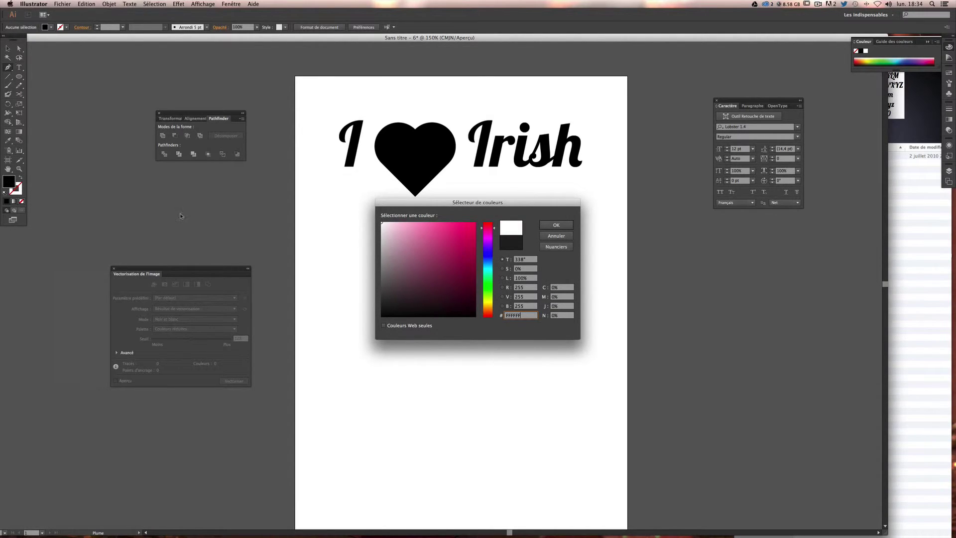
left_click(548, 227)
key("super+plus")
key("super+plus")
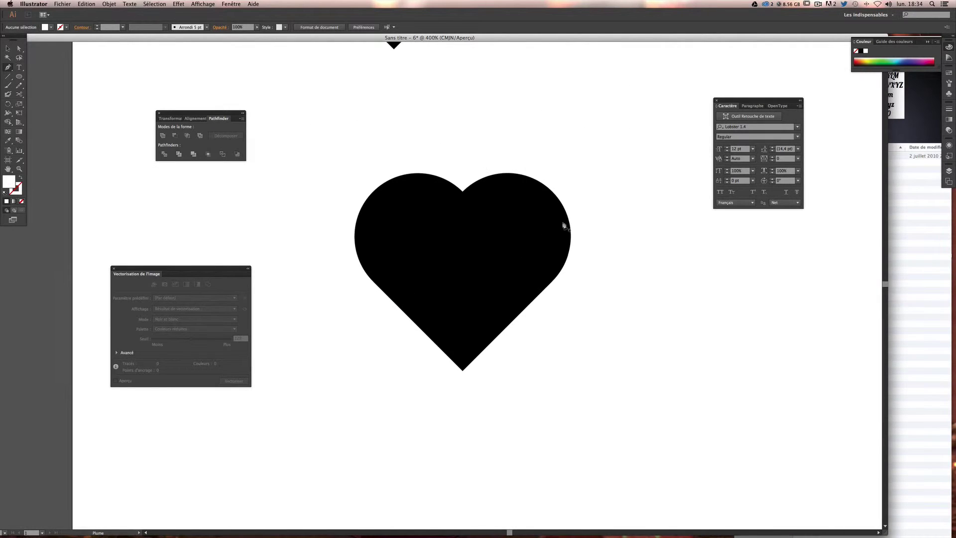
left_click(462, 205)
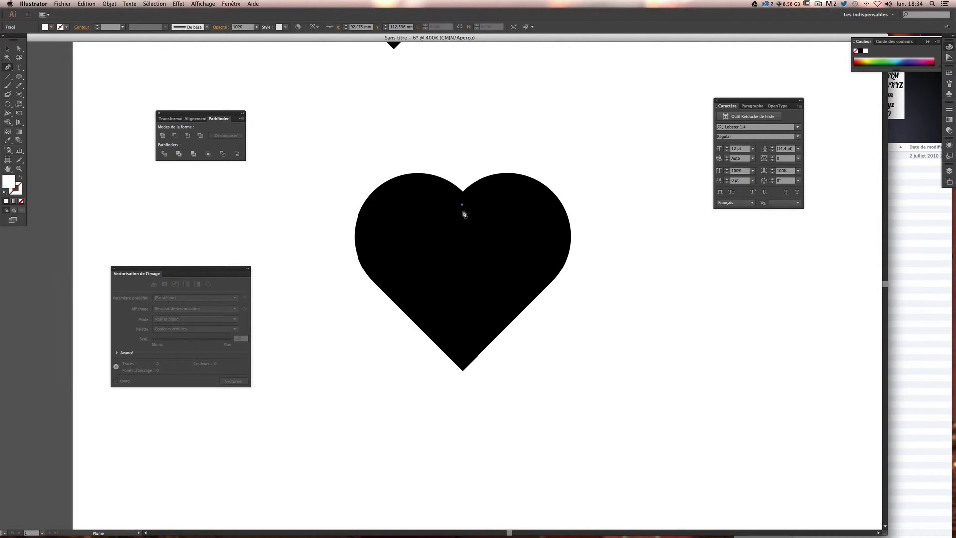
left_click(463, 354)
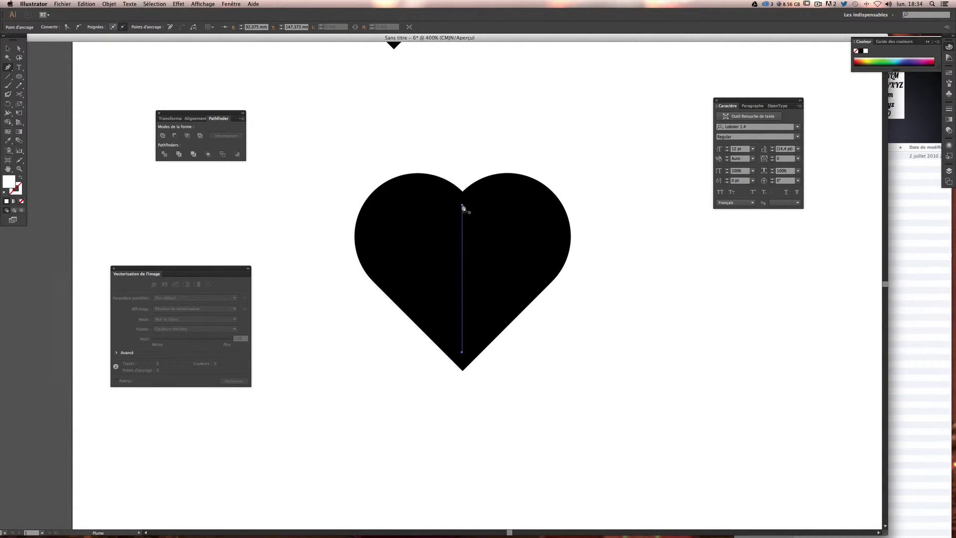
left_click_drag(463, 205, 493, 156)
left_click(497, 399, "super")
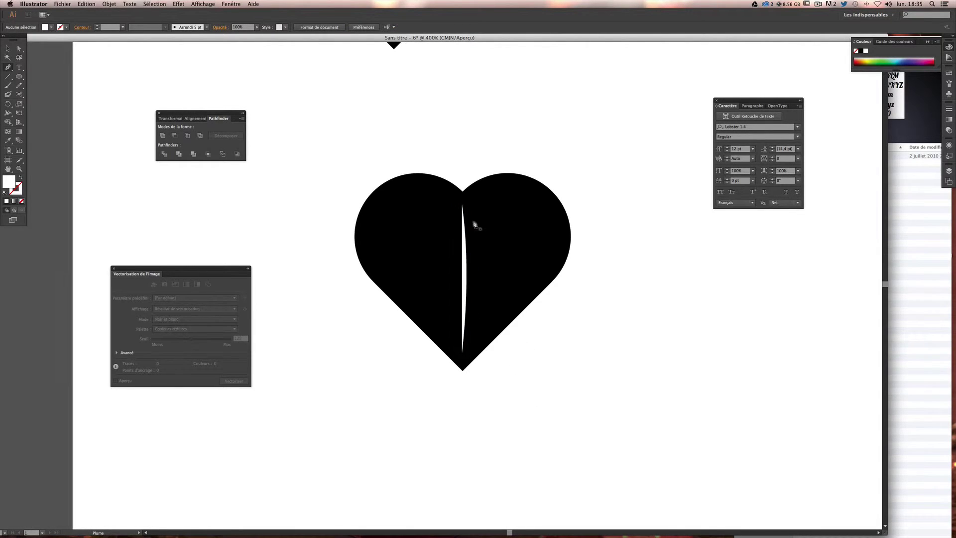
key("super+z")
key("super+z")
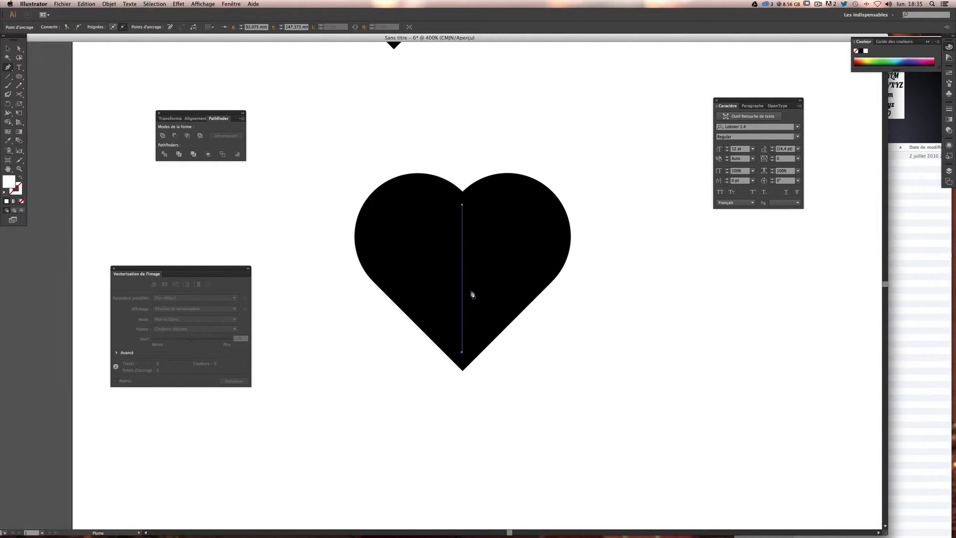
key("super+z")
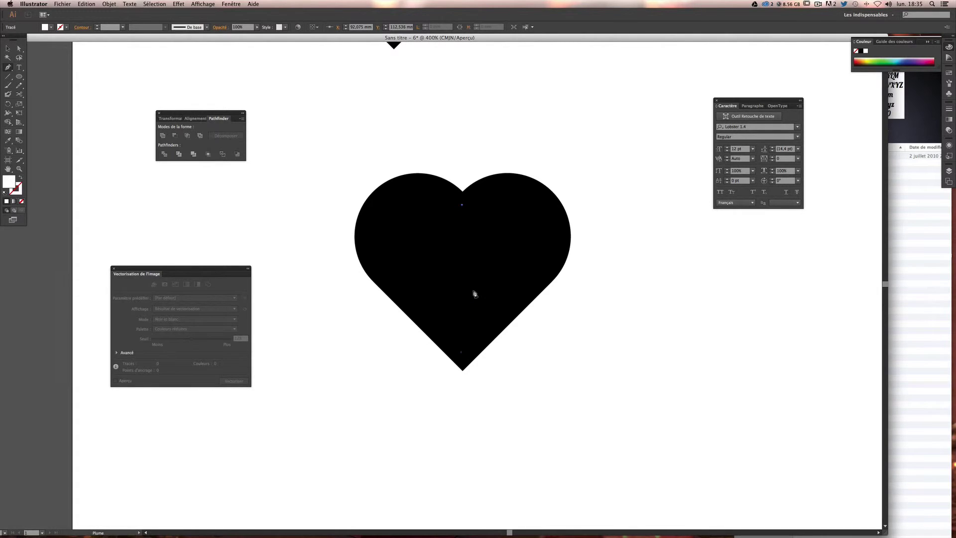
key("super+z")
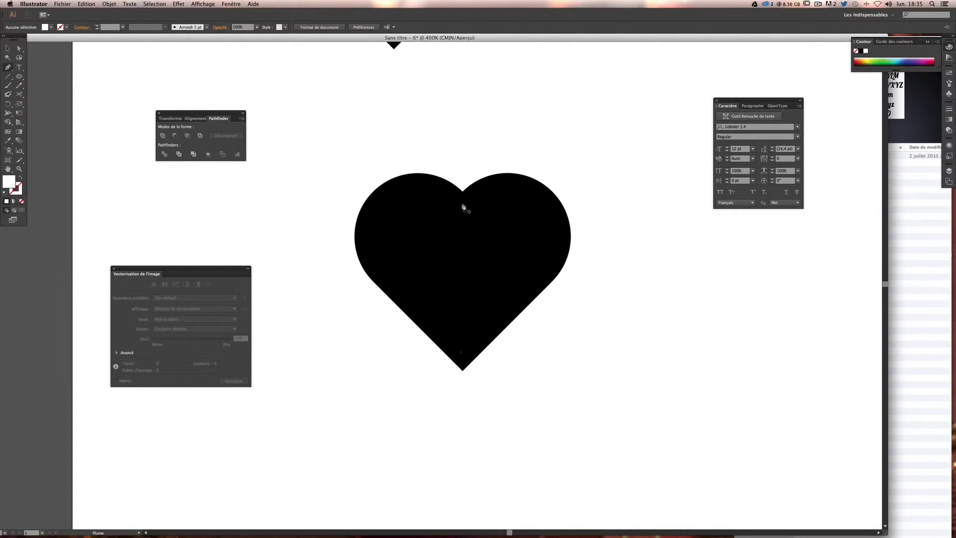
Draw a thin curved white sliver with the Pen tool from just below the duplicate heart's notch to just above its tip, and deselect it
left_click(462, 205)
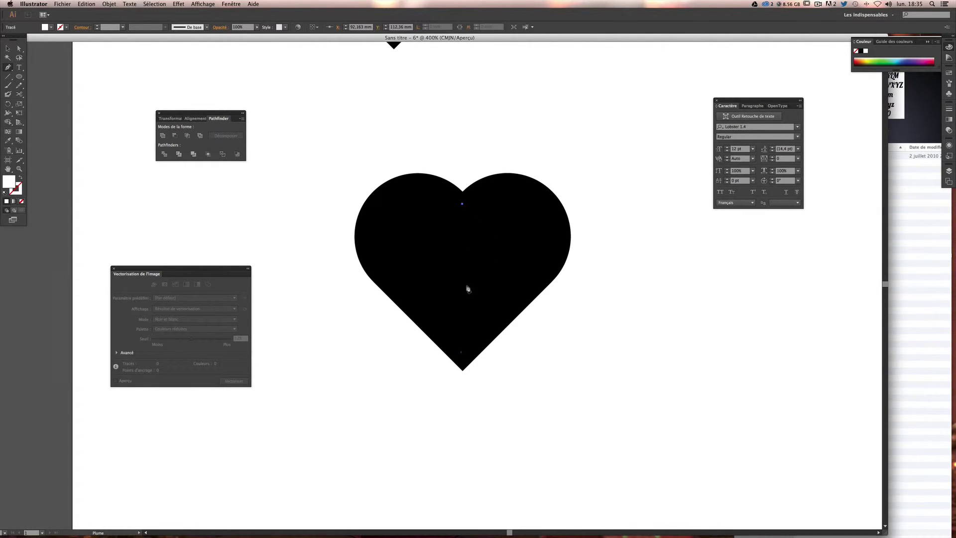
left_click(461, 353)
left_click_drag(461, 353, 450, 438)
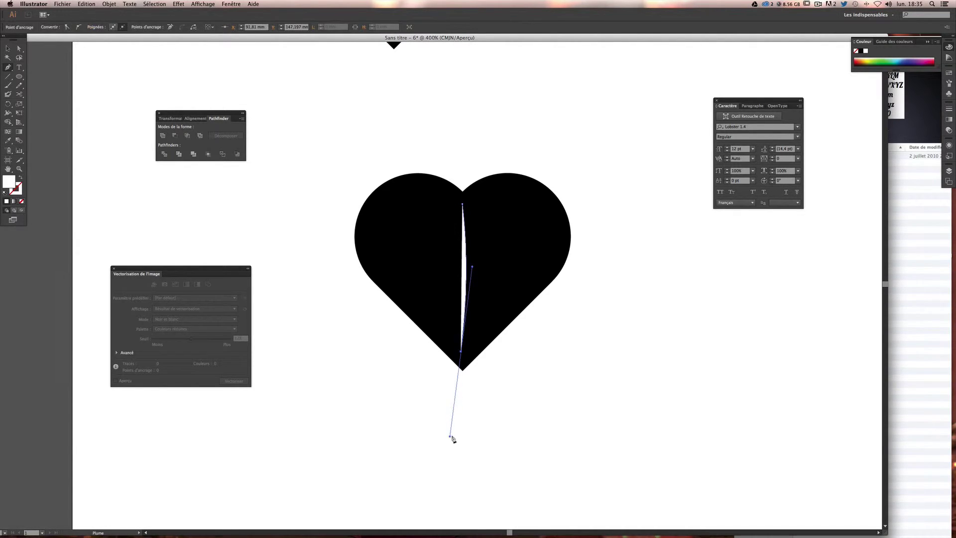
left_click(461, 354)
left_click(463, 206)
left_click_drag(463, 206, 447, 133)
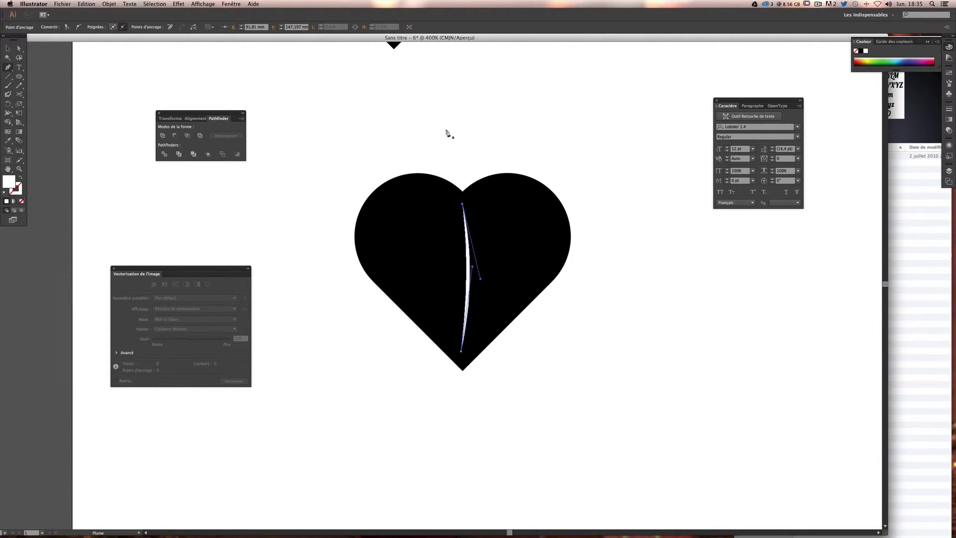
left_click(662, 276, "super")
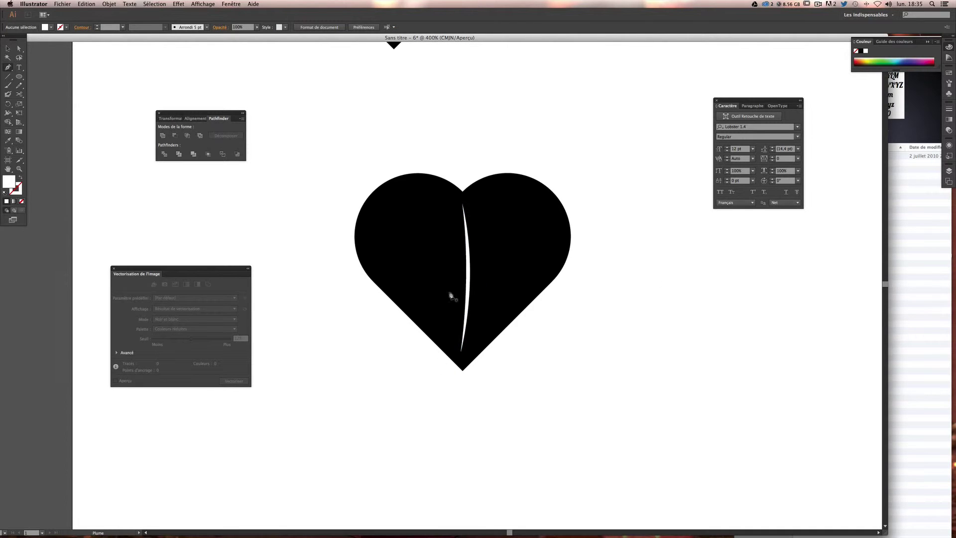
Subtract the white sliver from the duplicate heart with the Pathfinder's Minus Front mode, and deselect the result
key("v")
mouse_move(330, 149)
left_mouse_down()
mouse_move(638, 373)
mouse_move(491, 283)
mouse_move(329, 161)
left_mouse_up()
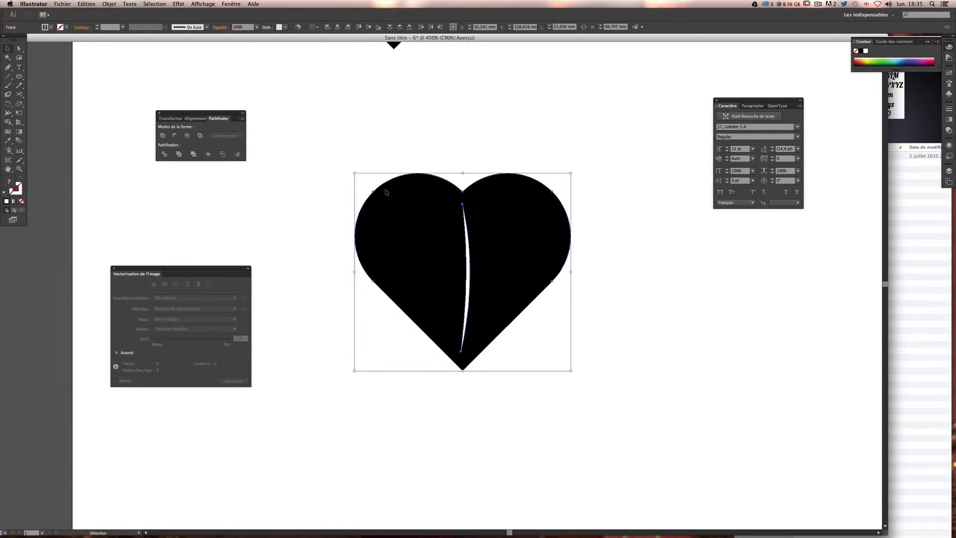
left_click(174, 136)
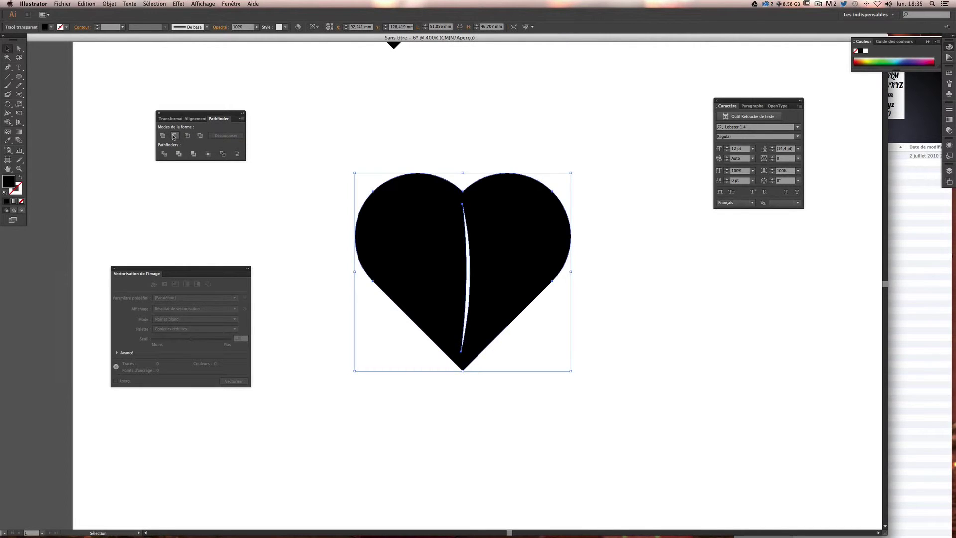
left_click(307, 143)
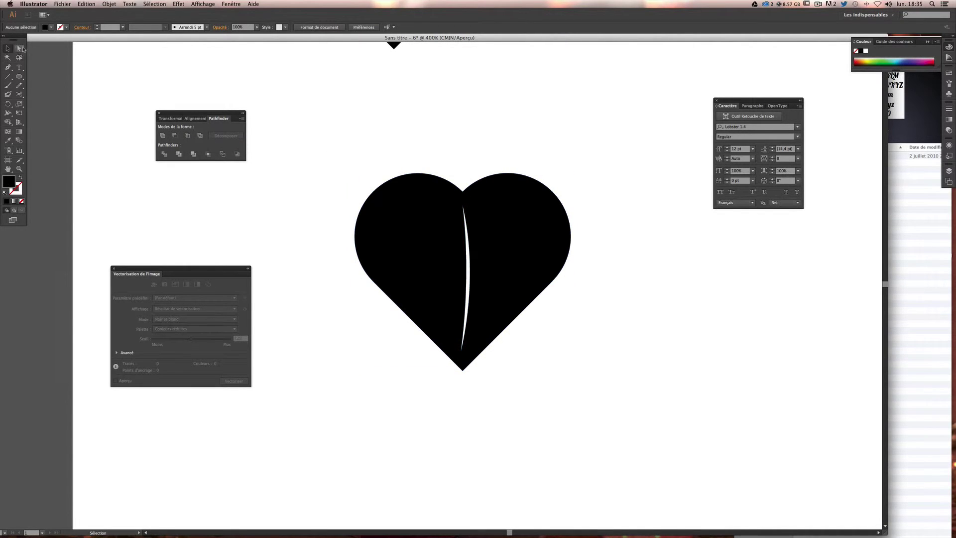
Move the cut-out heart off the artboard onto the grey canvas to check that the sliver is transparent
left_click_drag(186, 213, 363, 211)
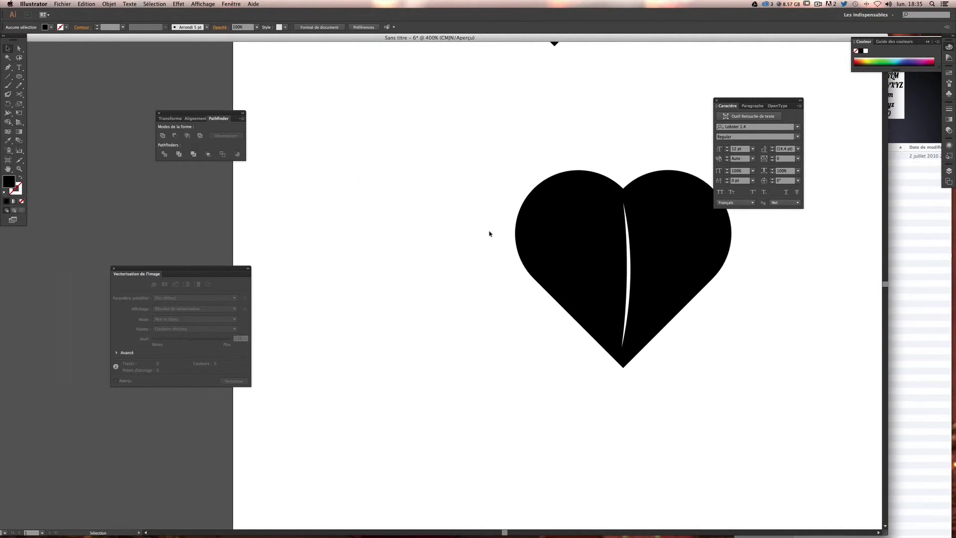
left_click_drag(551, 242, 76, 207)
left_click(286, 267)
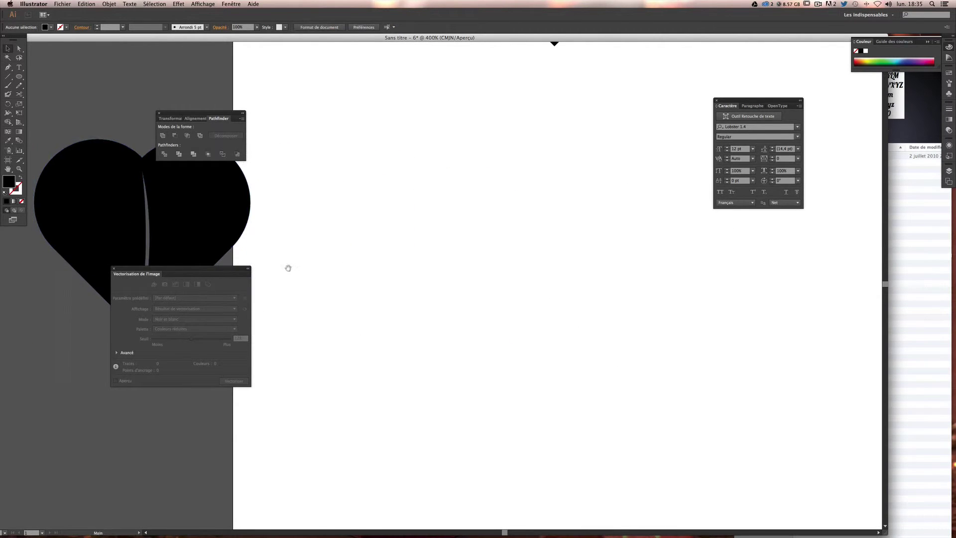
left_click_drag(286, 267, 438, 241)
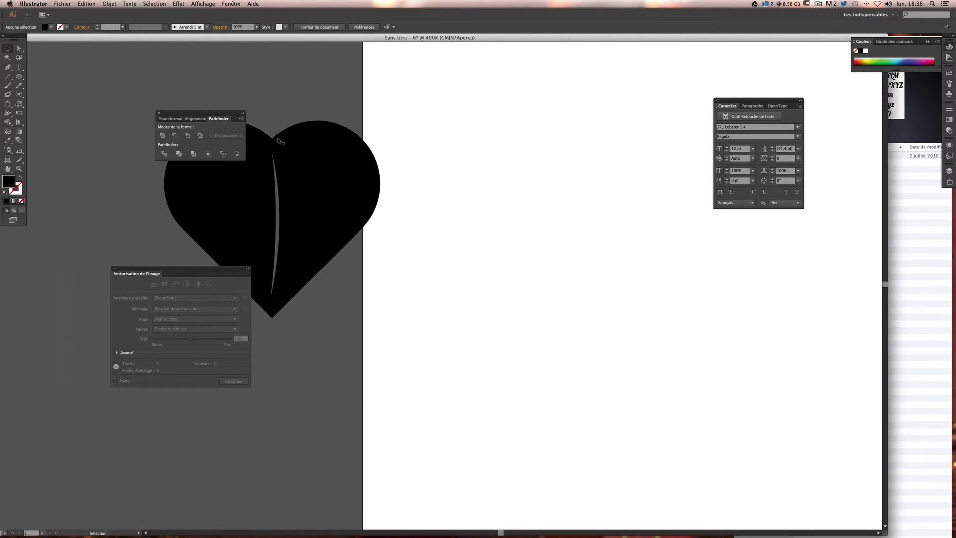
Set the fill to magenta and draw an ellipse of about 77 by 74 mm over the cut-out heart
left_click(19, 76)
double_click(9, 181)
left_click(404, 277)
left_click(475, 223)
left_click(557, 224)
left_click_drag(92, 88, 421, 399)
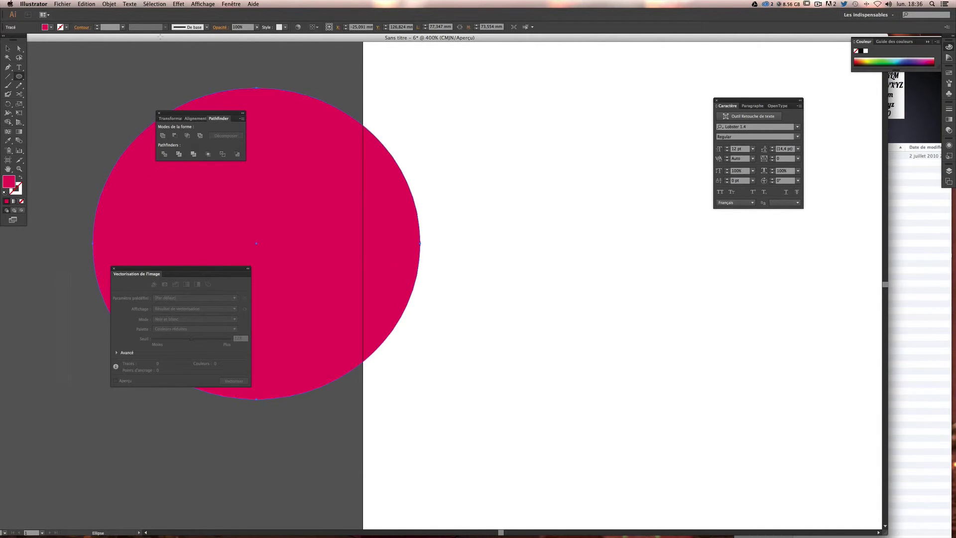
Send the magenta ellipse to the back and shift the cut-out heart over it to check the see-through slit
left_click(106, 6)
mouse_move(119, 19)
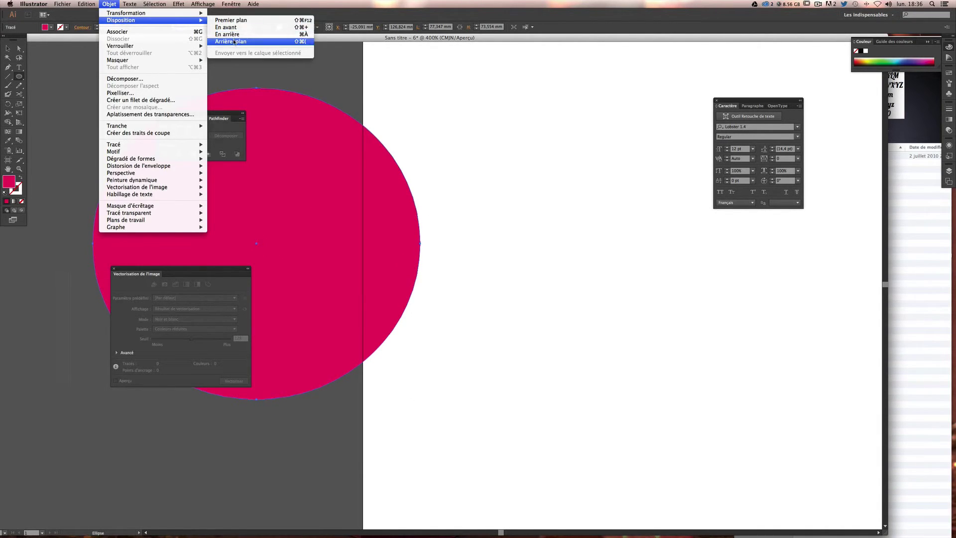
left_click(219, 42)
left_click(5, 47)
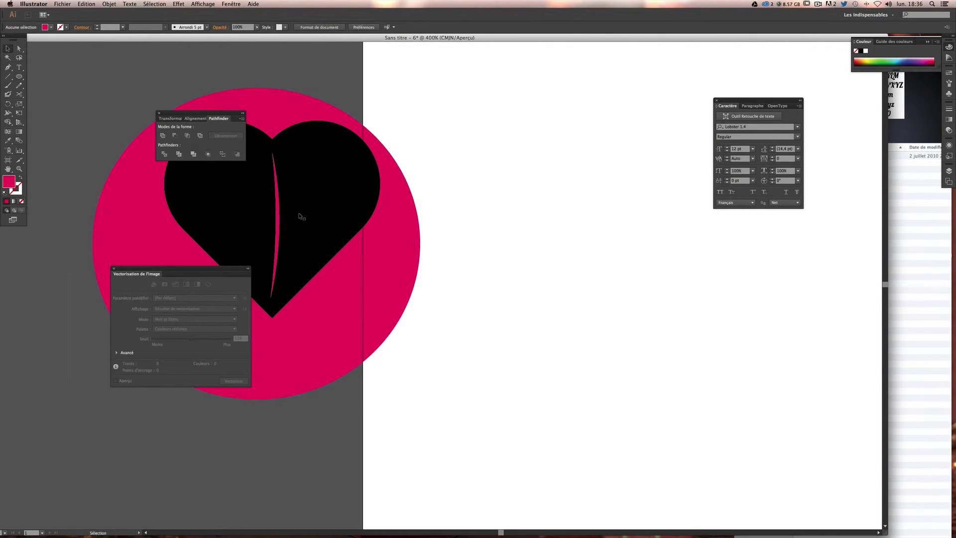
left_click_drag(301, 215, 203, 251)
left_click(336, 407)
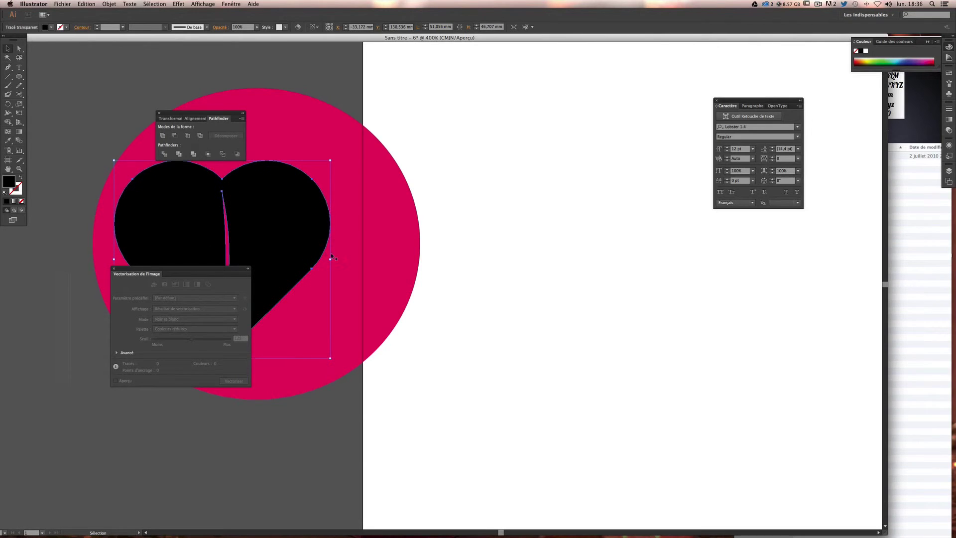
Delete the magenta ellipse and return the cut-out heart to the artboard
left_click(339, 419)
left_click(374, 344)
key("Delete")
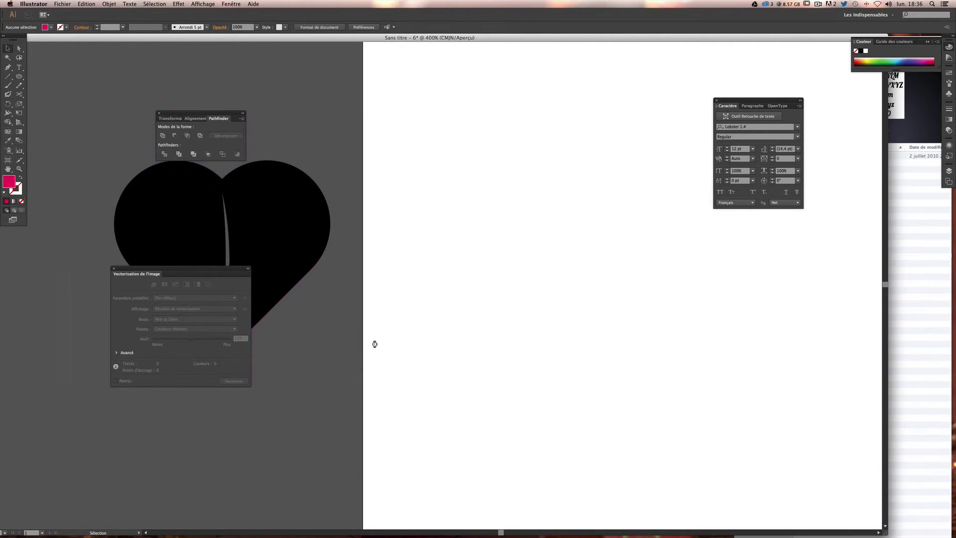
scroll(449, 264, "right", 5)
key("super+z")
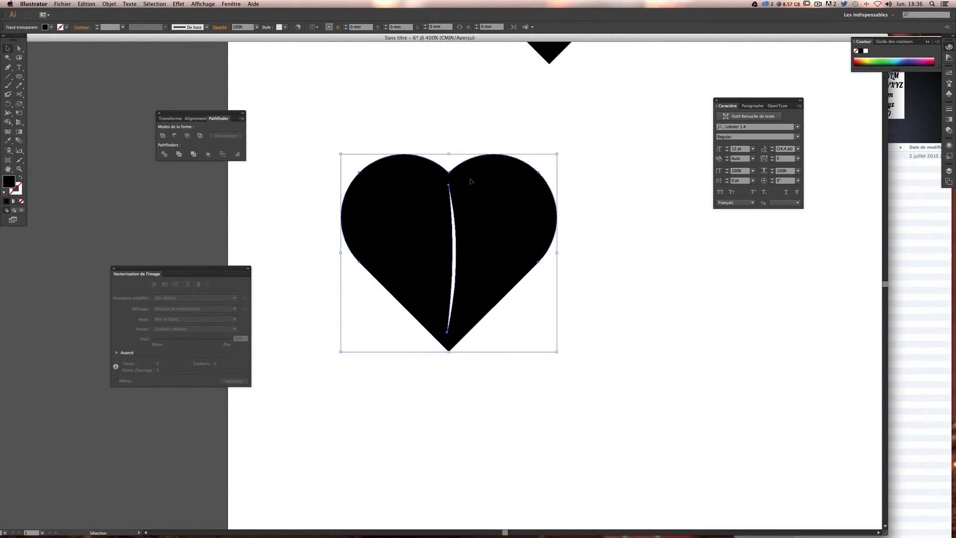
Move the cut-out heart up toward the plain heart and rotate it 90° counterclockwise so its tip points right
key("super+minus")
scroll(470, 179, "up", 3)
scroll(469, 179, "right", 3)
left_click(483, 293)
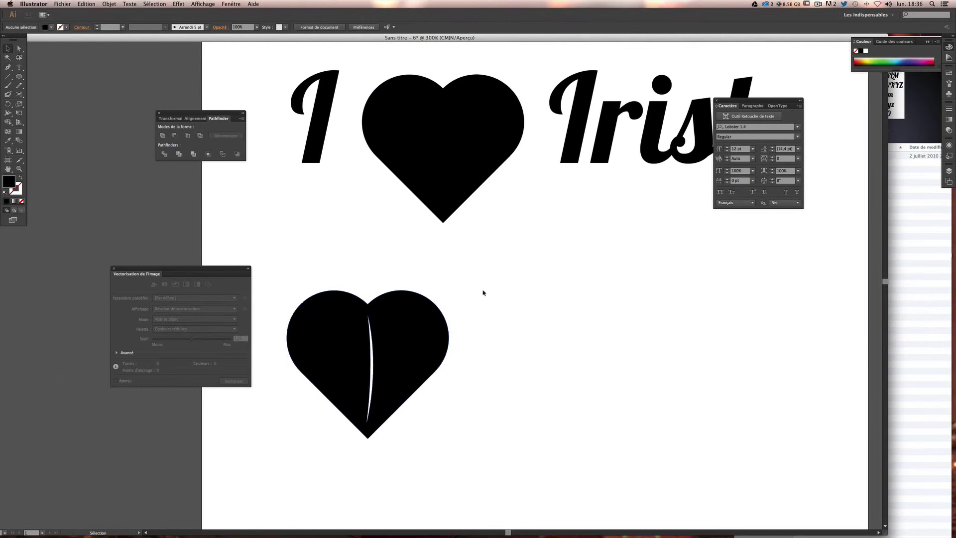
left_click_drag(427, 343, 428, 230)
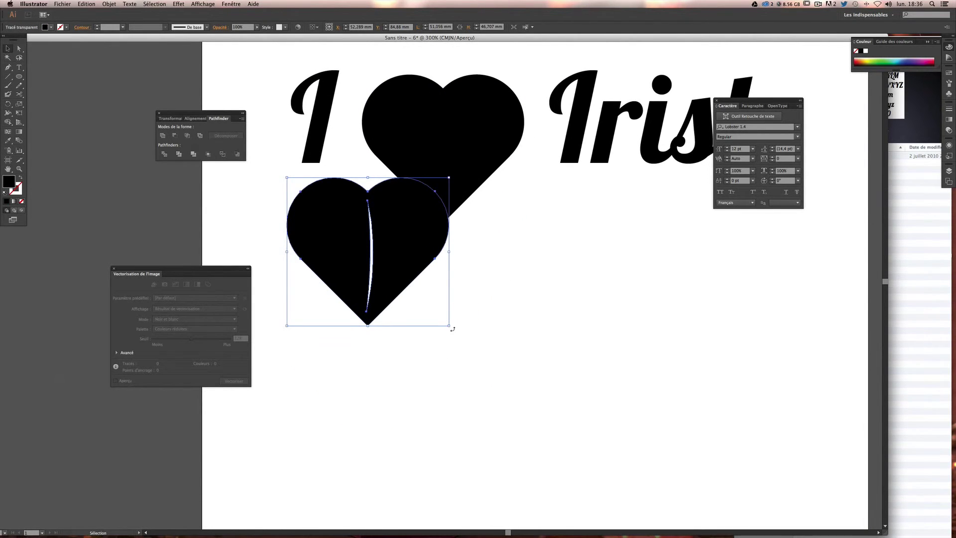
left_click_drag(453, 328, 477, 281)
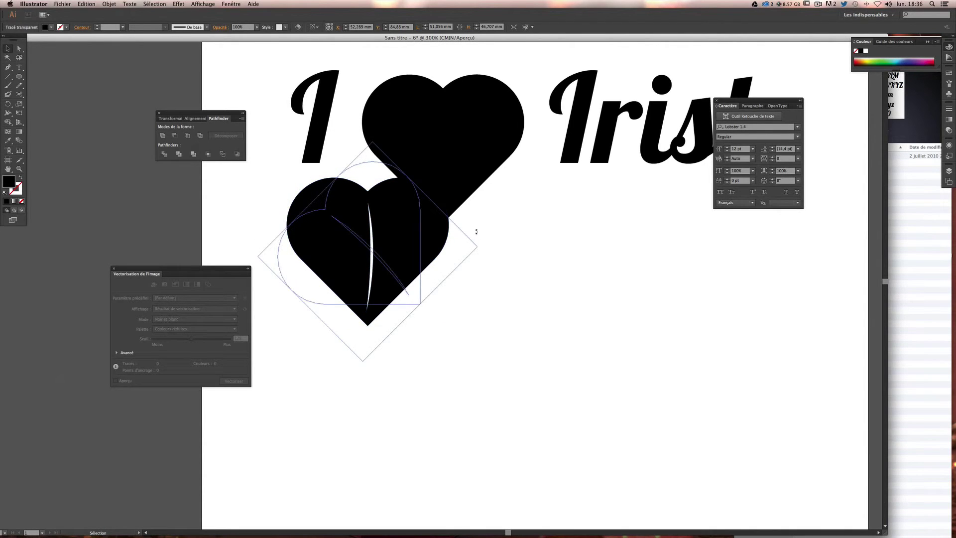
left_click_drag(477, 232, 436, 220)
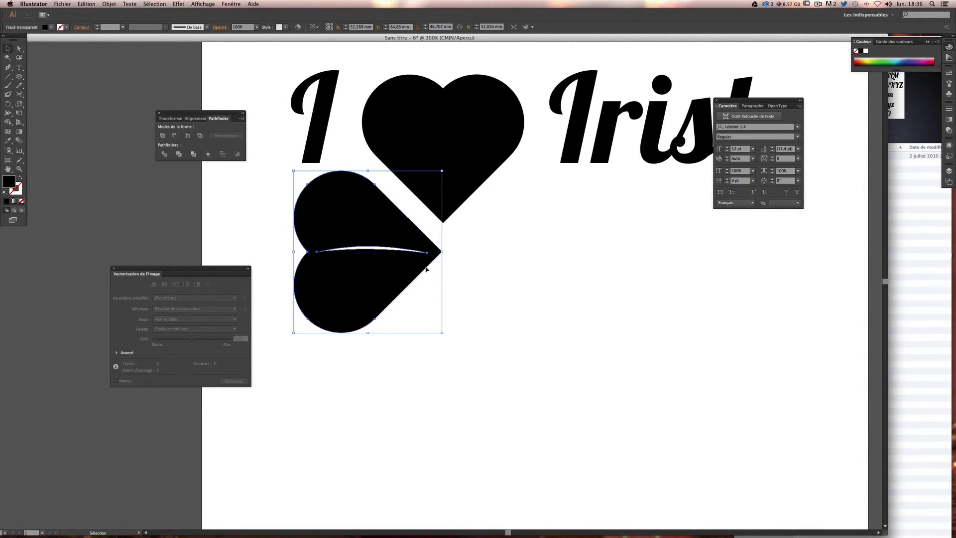
Scale the rotated heart down to about 38 by 42 mm and place it as the left leaf beside the plain heart's tip
left_click_drag(294, 334, 320, 303)
left_click_drag(402, 277, 400, 248)
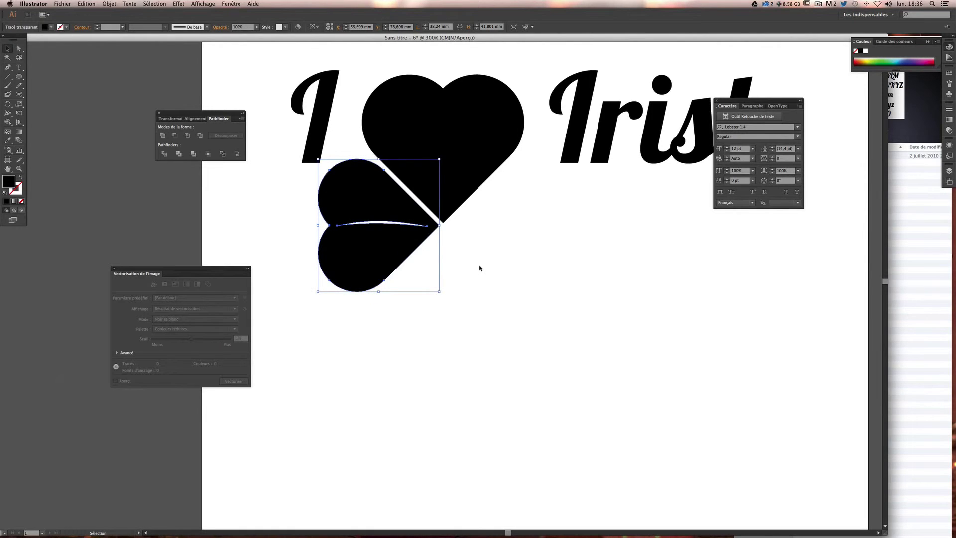
key("Down")
left_click(537, 288)
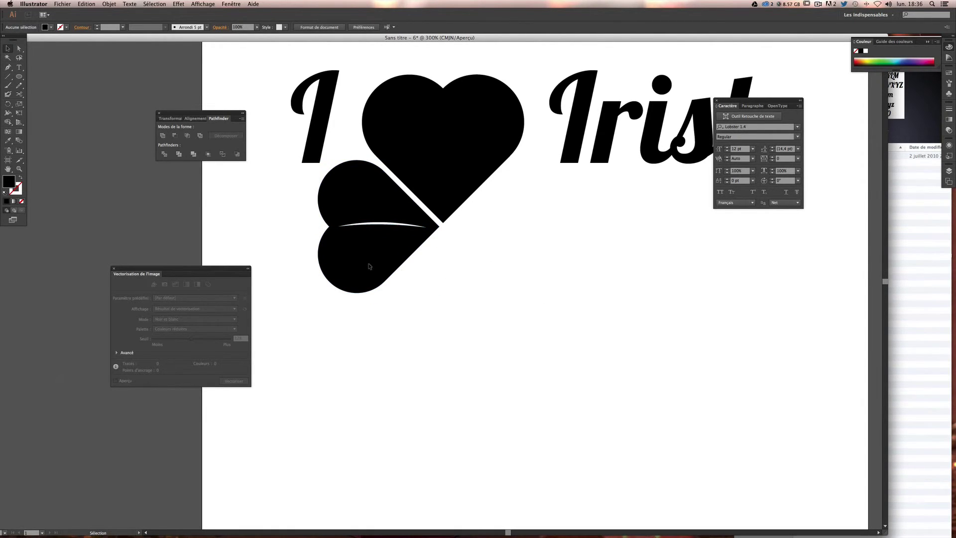
Duplicate the left leaf, rotate the copy 180°, and place it as the right leaf beside the plain heart's tip
left_click_drag(369, 266, 489, 352)
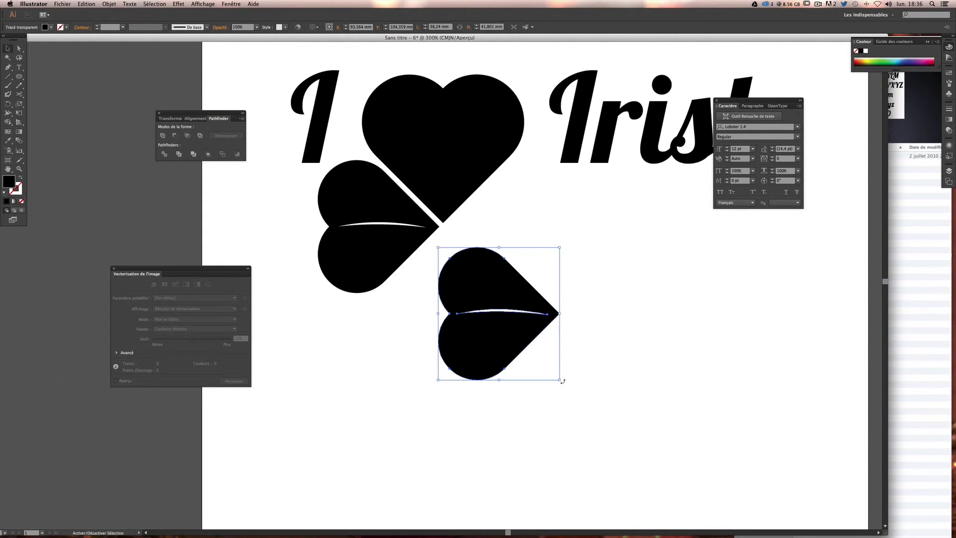
left_click_drag(563, 381, 444, 275)
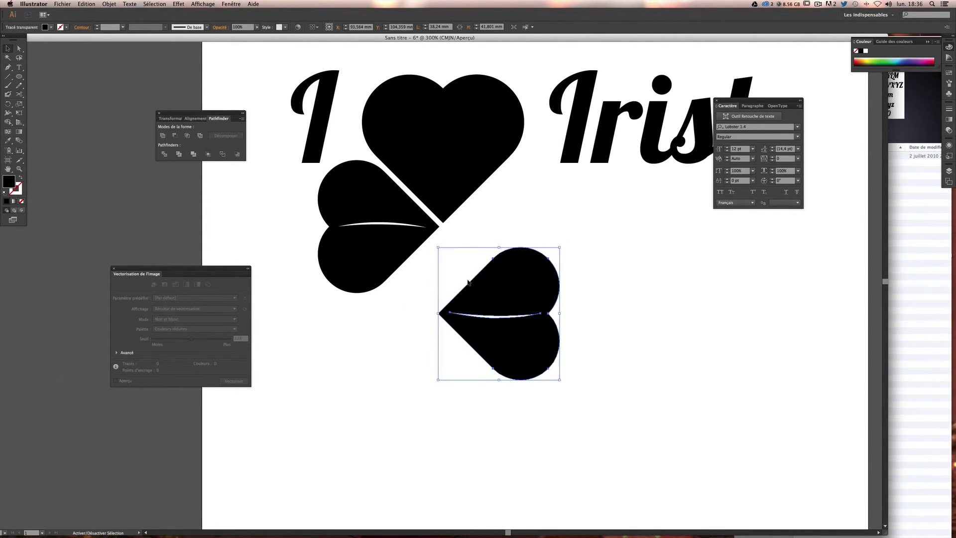
left_click_drag(482, 340, 491, 257)
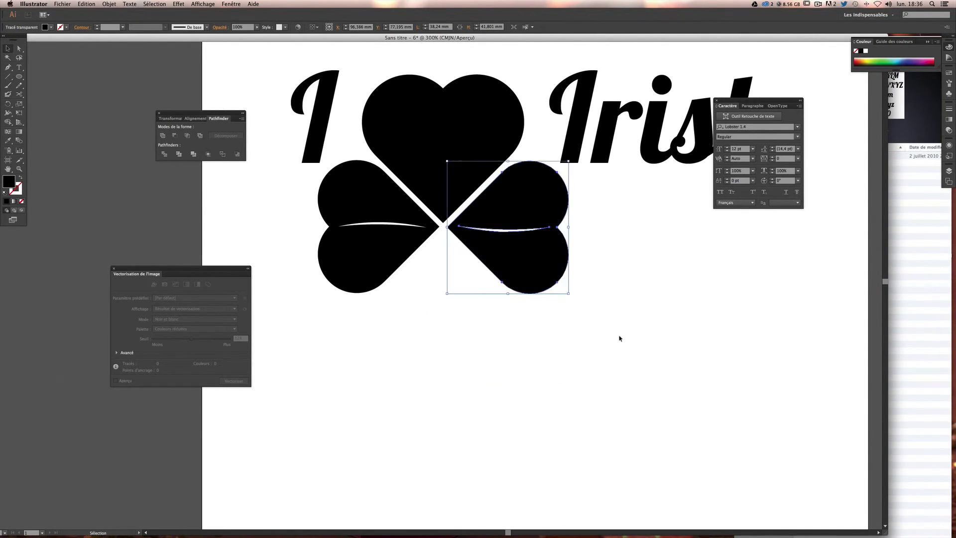
Nudge the right leaf up slightly to line it up with the left leaf
left_click(618, 335)
left_click(543, 279)
key("Up")
left_click(550, 324)
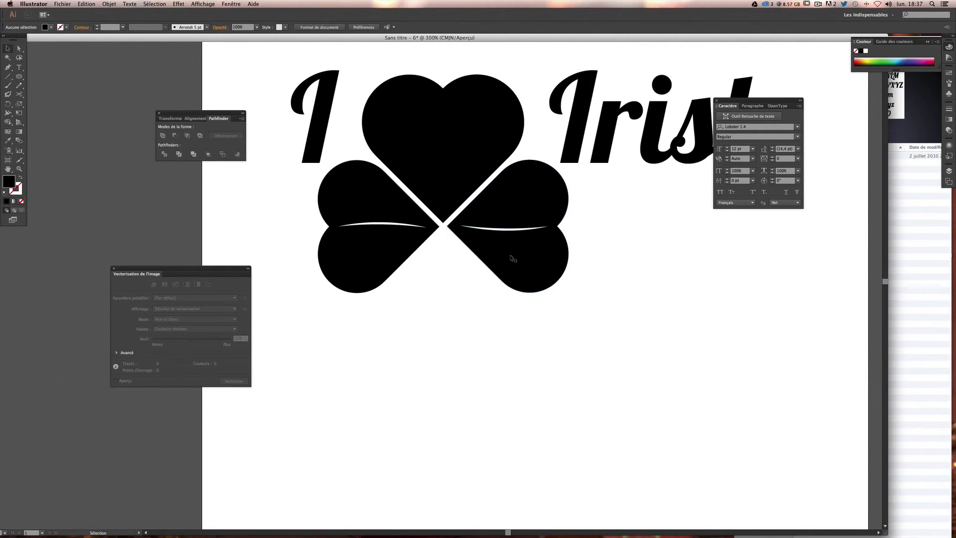
left_click(508, 274)
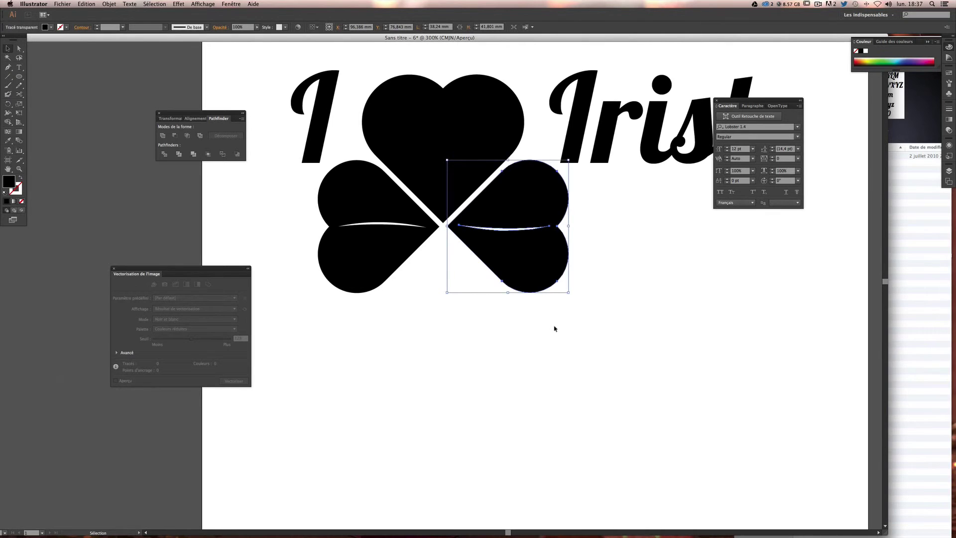
left_click(630, 369)
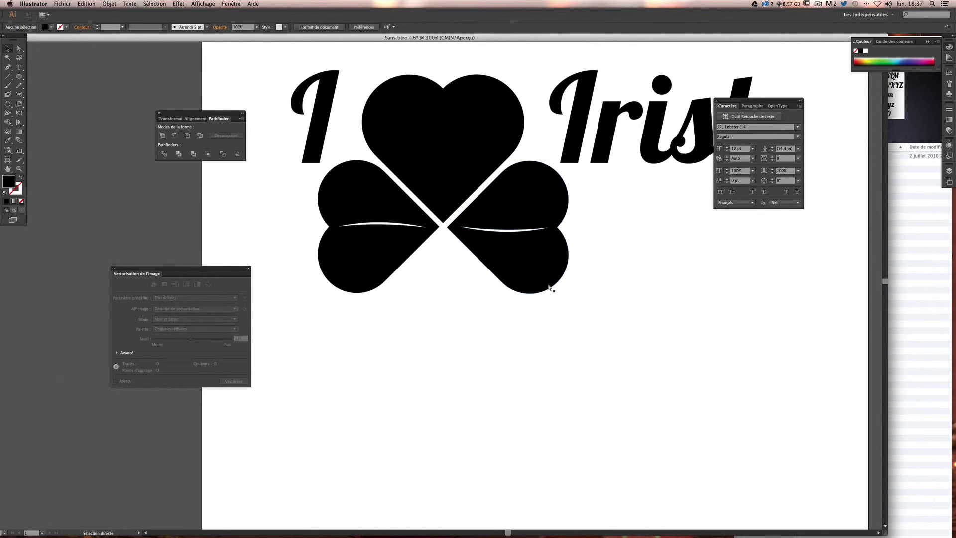
Shift the right leaf horizontally until its gap to the plain heart matches the left leaf's gap
key("super+equal")
key("super+equal")
mouse_move(530, 186)
left_mouse_down()
mouse_move(471, 184)
mouse_move(512, 186)
left_mouse_up()
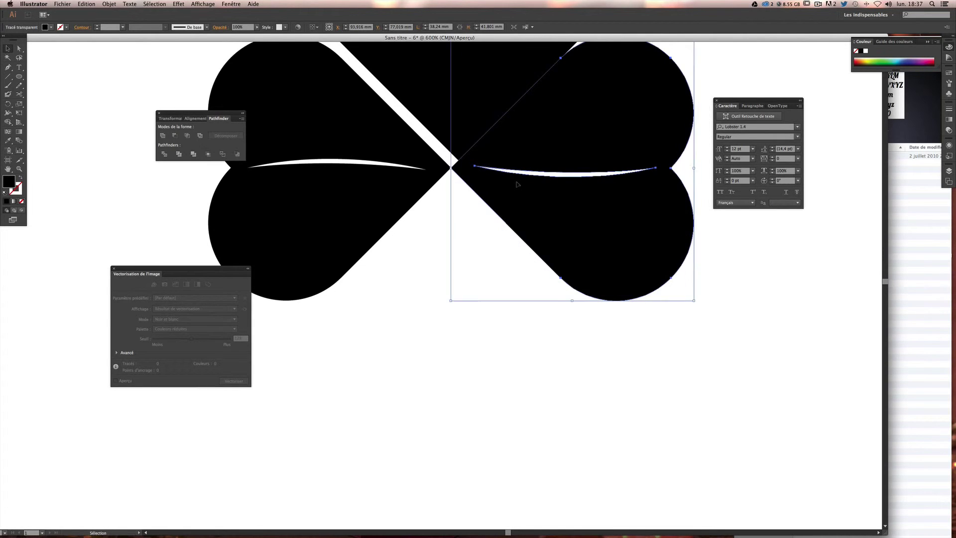
key("super+equal")
scroll(518, 194, "up", 3)
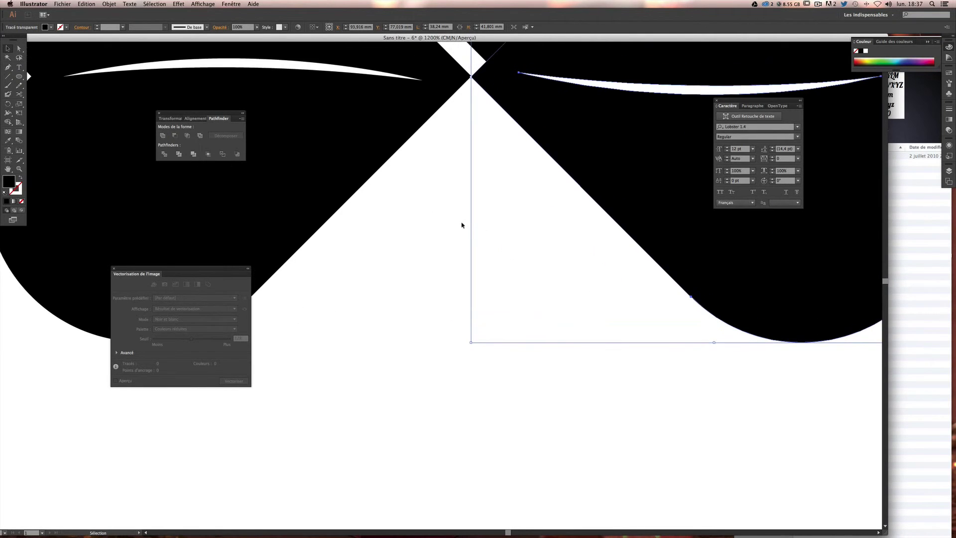
left_click(493, 228)
scroll(513, 213, "up", 5)
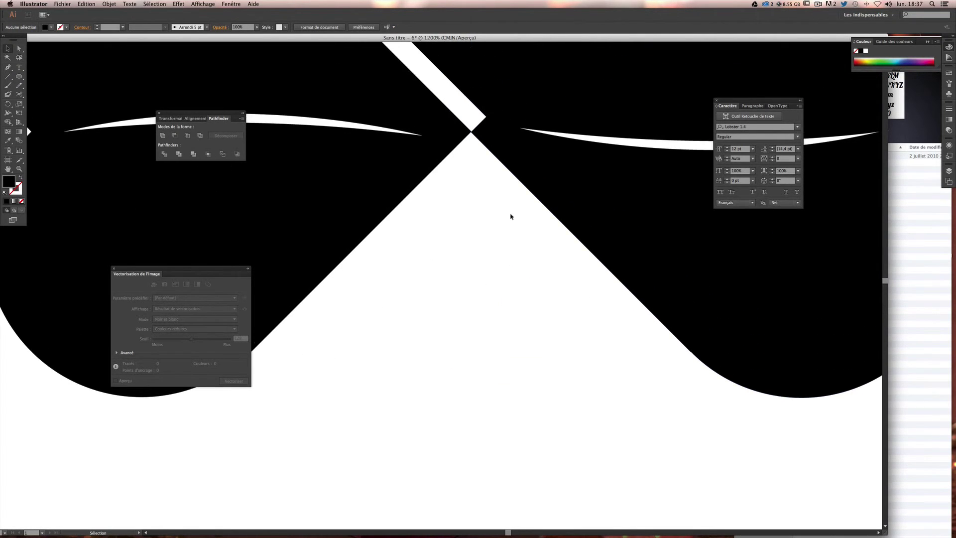
left_click(508, 157)
mouse_move(508, 157)
left_mouse_down()
mouse_move(538, 145)
mouse_move(521, 152)
left_mouse_up()
left_click(548, 147, "shift")
left_click(493, 242)
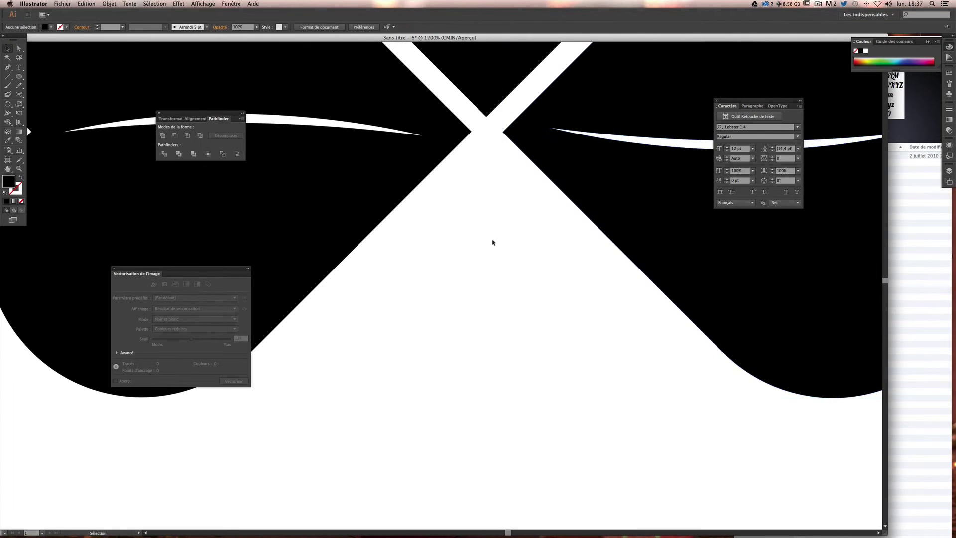
Duplicate the right leaf, rotate the copy 90° clockwise, and place it as the bottom leaf with its tip at the clover's centre
key("super+minus")
key("super+minus")
key("super+minus")
key("super+minus")
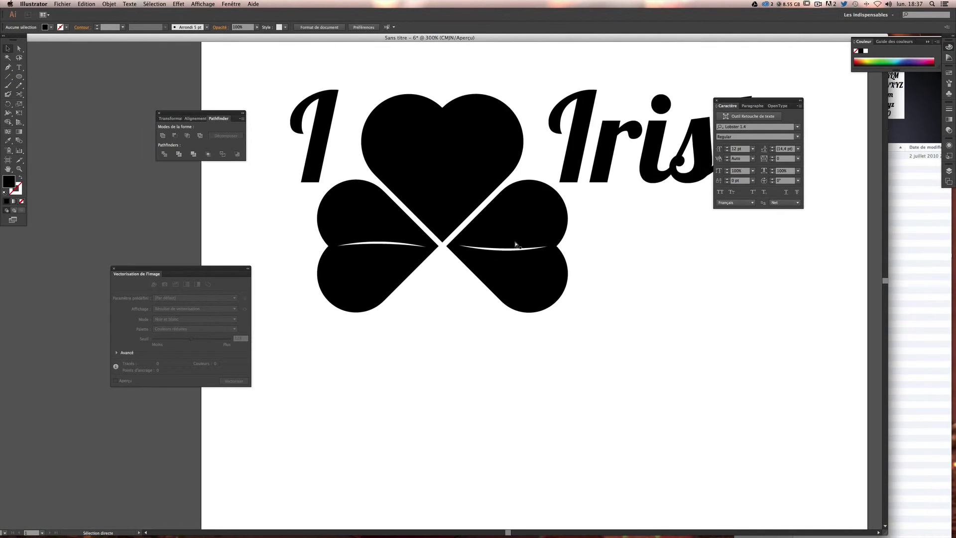
key("super+minus")
key("super+plus")
scroll(514, 234, "down", 2)
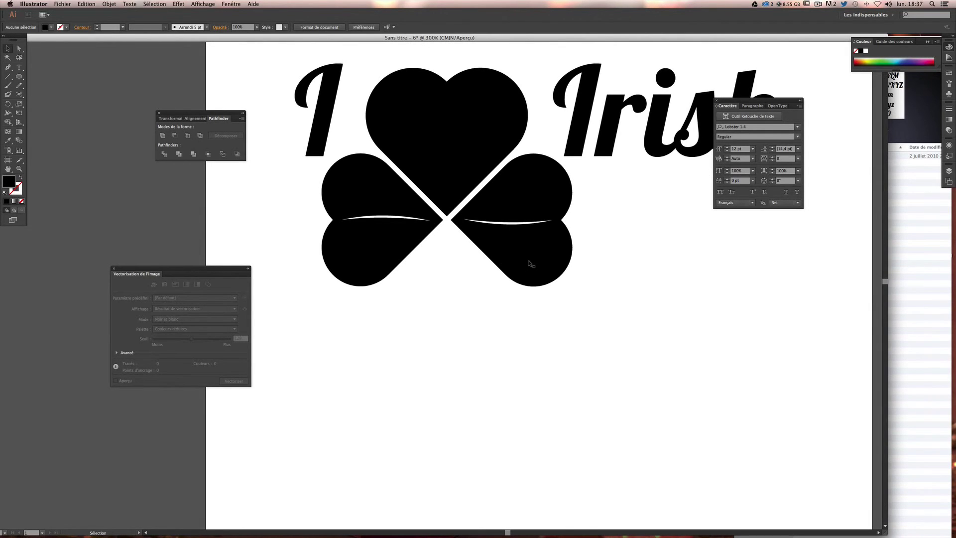
left_click_drag(522, 261, 452, 396)
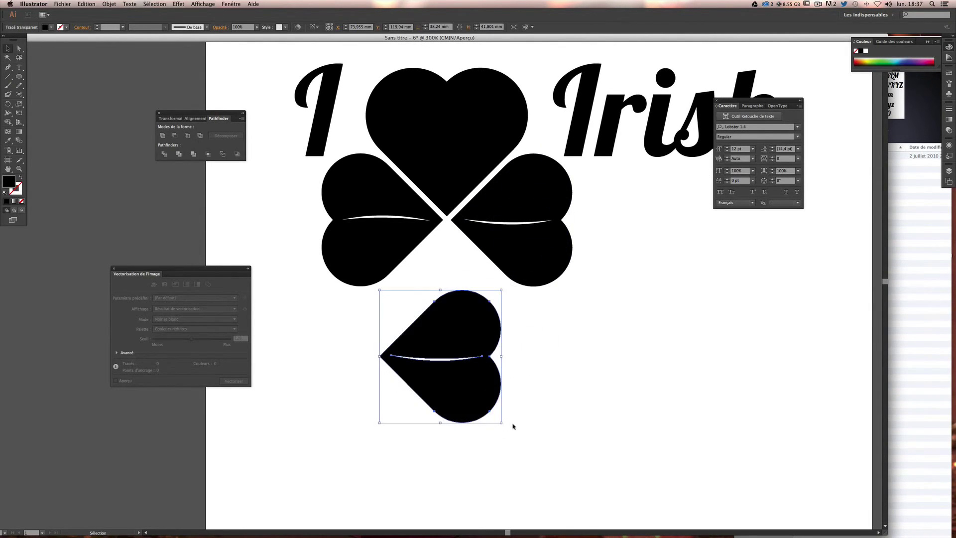
left_click_drag(504, 425, 378, 418)
left_click_drag(459, 324, 465, 254)
left_click(548, 411)
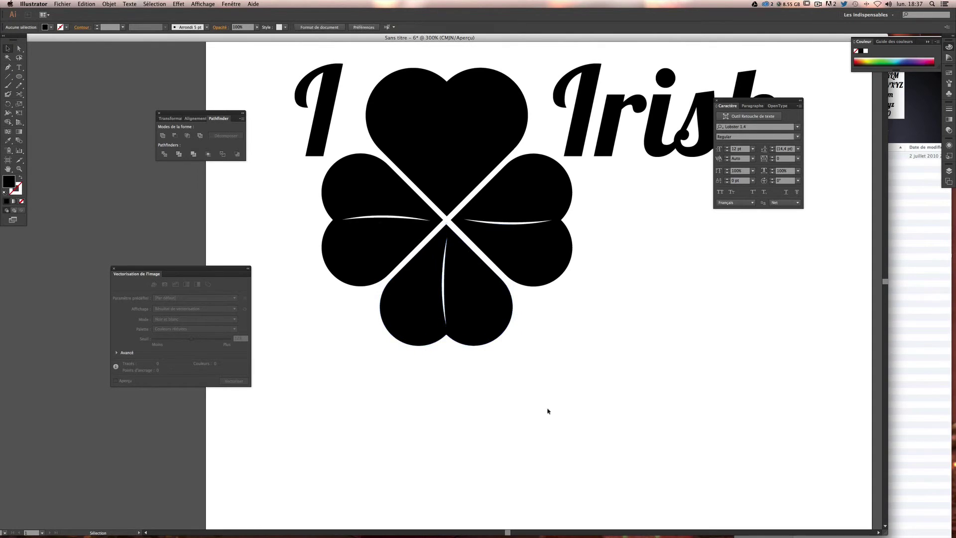
Try a smaller and a larger size for the bottom leaf, and undo the resizing
left_click(486, 331)
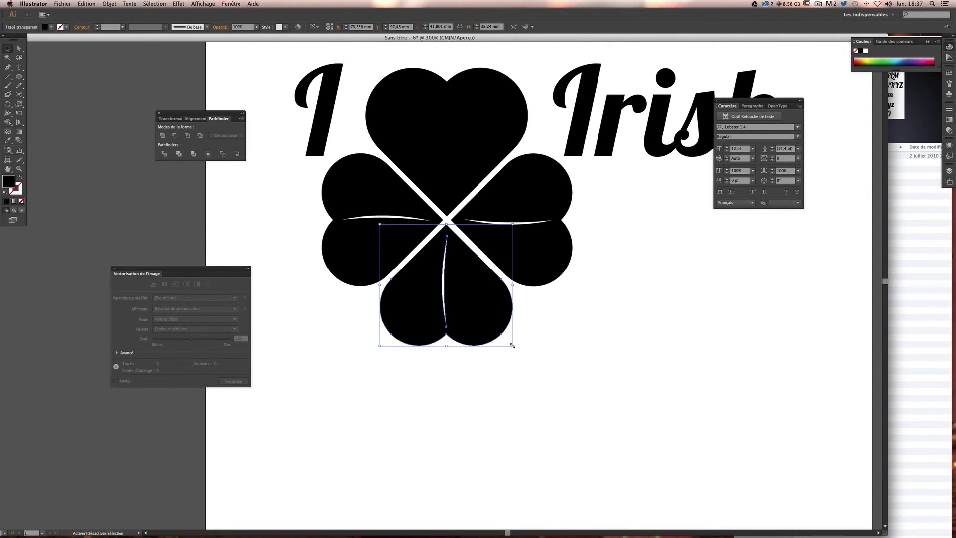
left_click_drag(513, 346, 474, 312)
left_click_drag(451, 278, 505, 354)
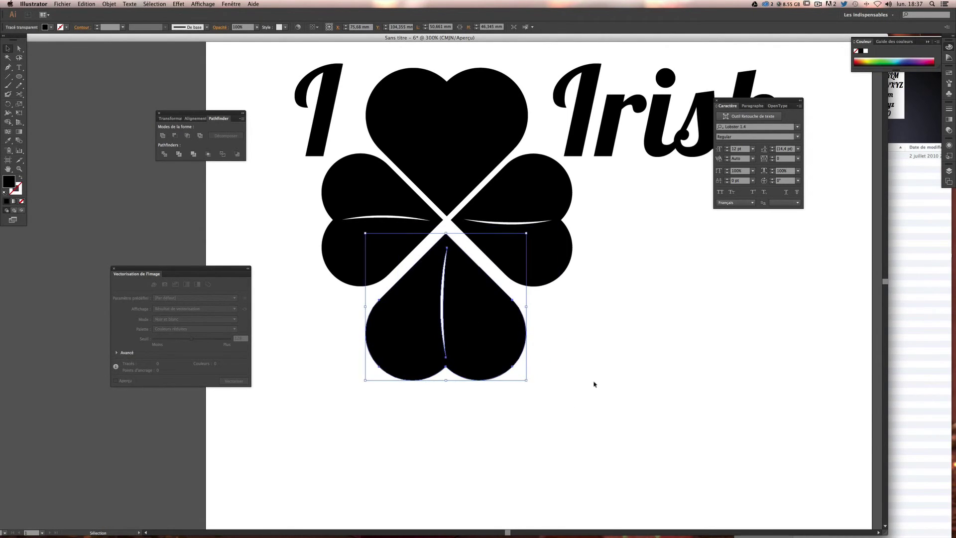
key("super+z")
key("super+z")
key("super+z")
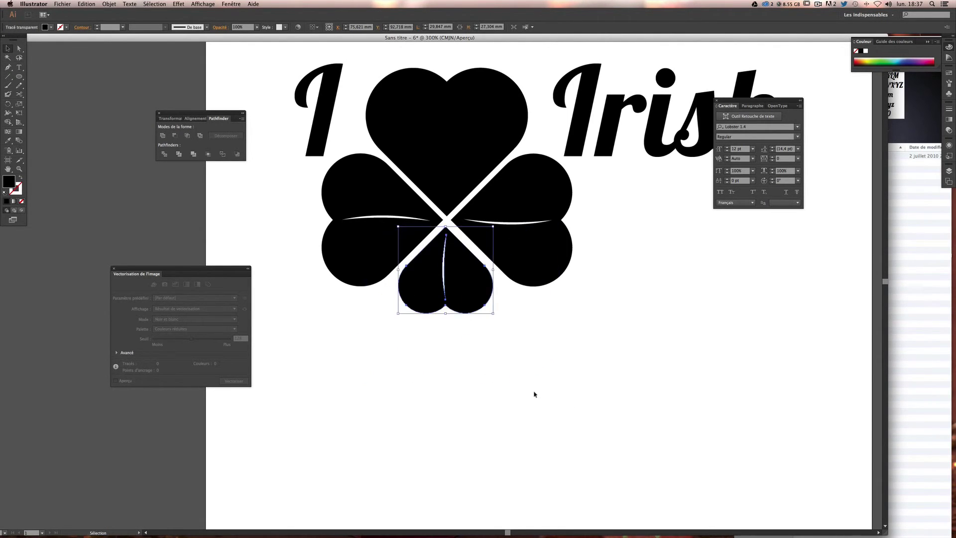
key("super+shift+z")
key("super+shift+z")
key("super+shift+z")
left_click(493, 343)
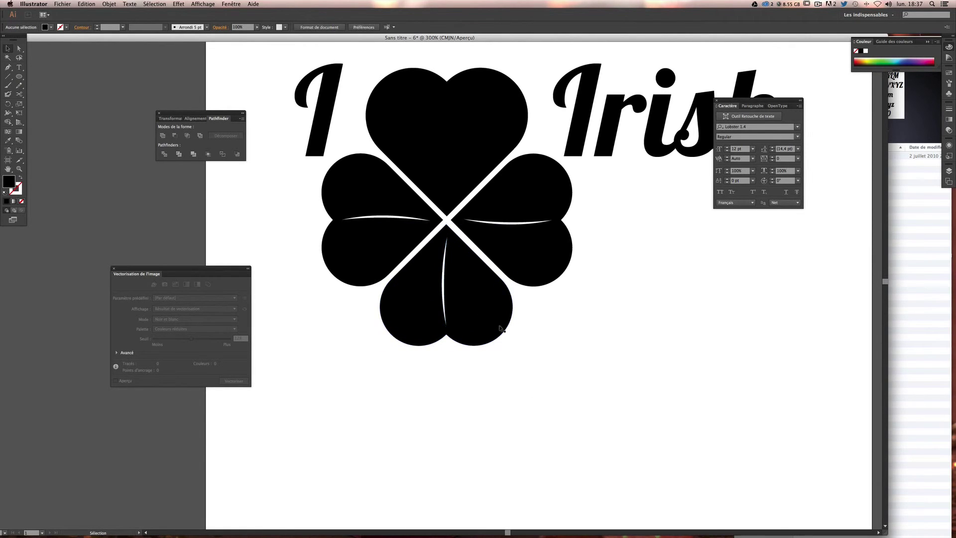
Fill the plain heart above the three leaves with a dark red
key("super+minus")
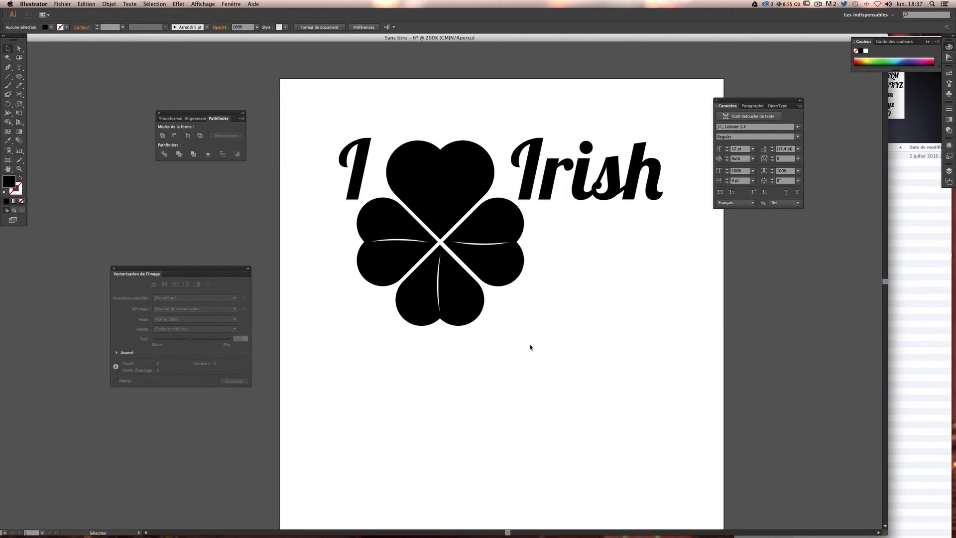
scroll(530, 348, "down", 3)
scroll(530, 347, "right", 3)
left_click(407, 154)
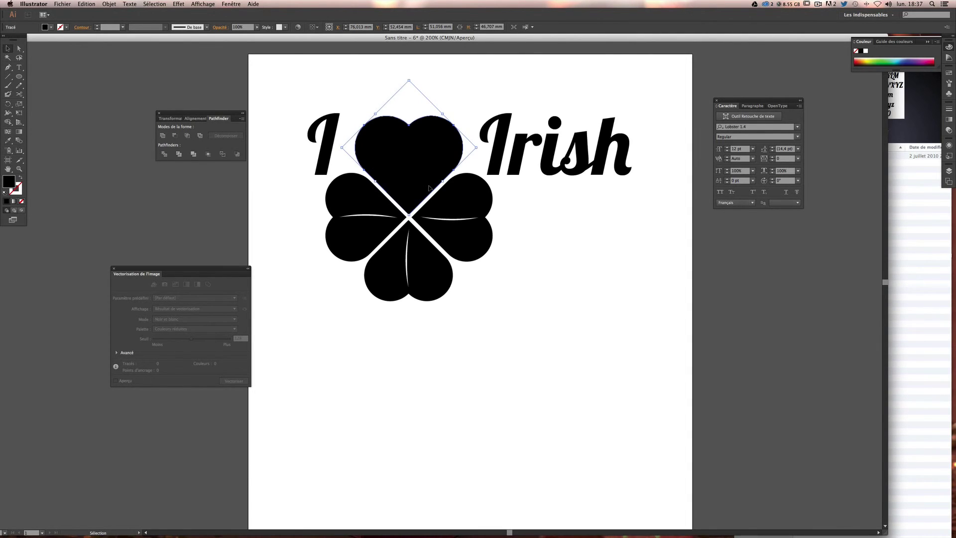
double_click(13, 186)
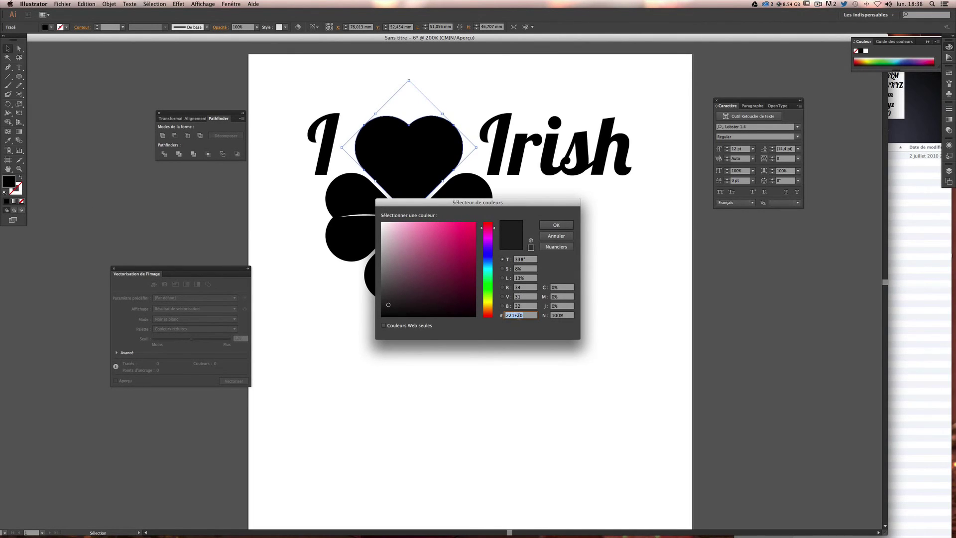
type("92272")
key("Return")
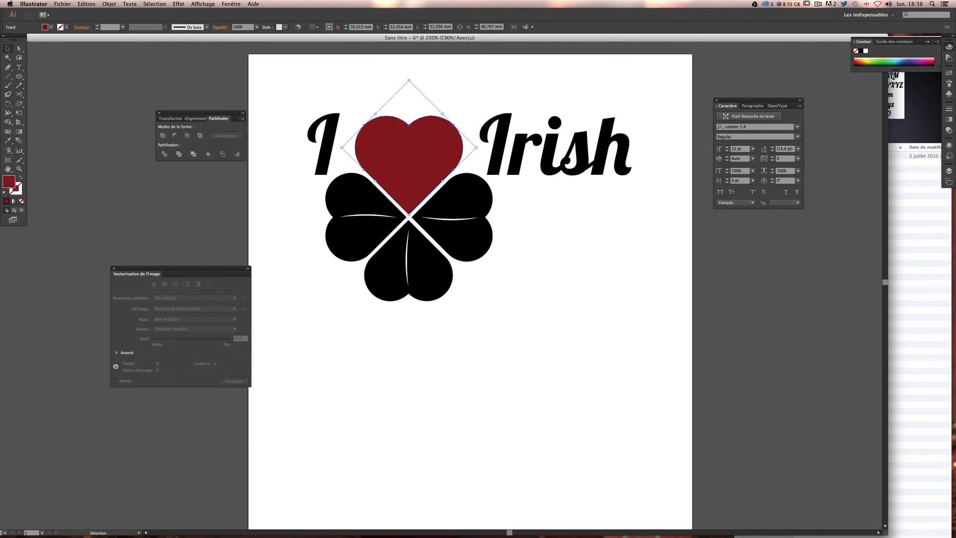
left_click(587, 303)
Fill the three clover leaves with the green #416326
left_click(343, 238)
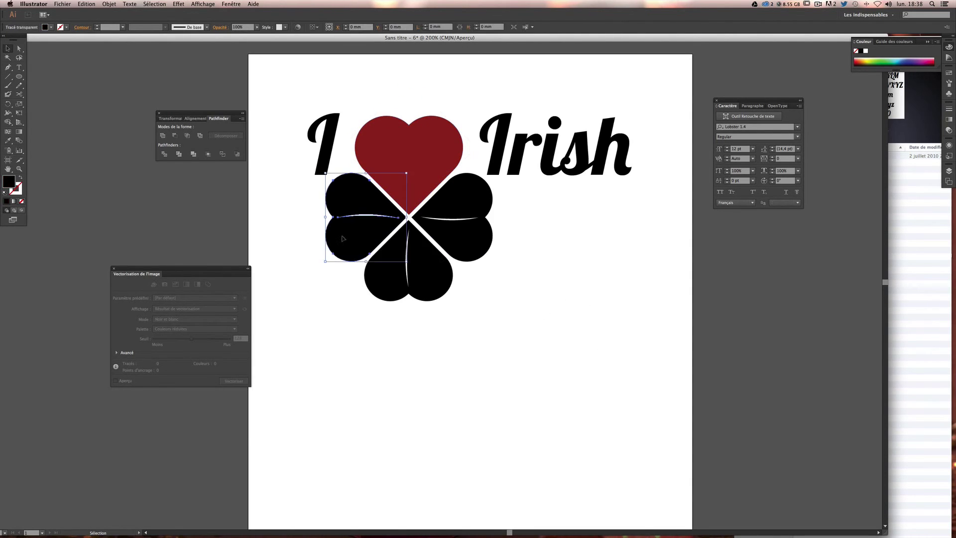
left_click(380, 290, "shift")
left_click(446, 257, "shift")
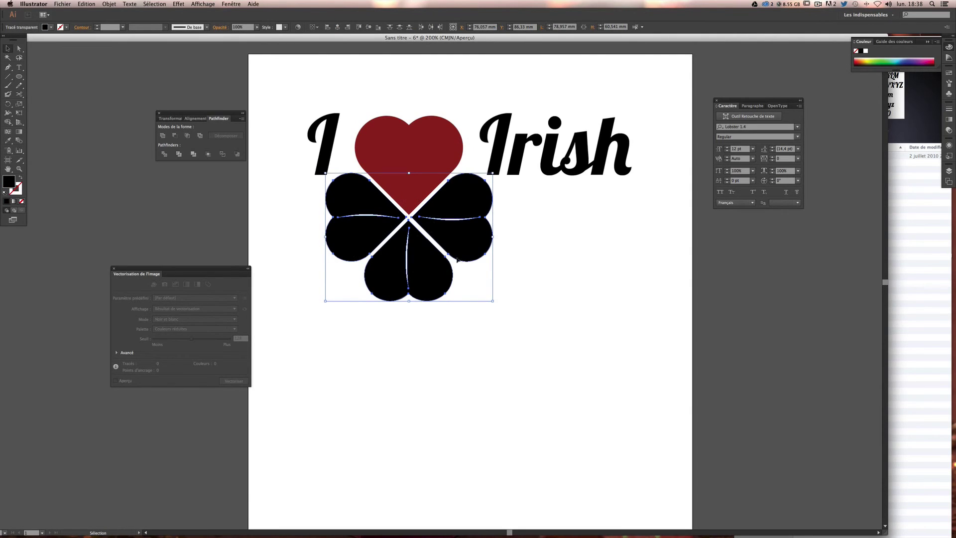
double_click(10, 182)
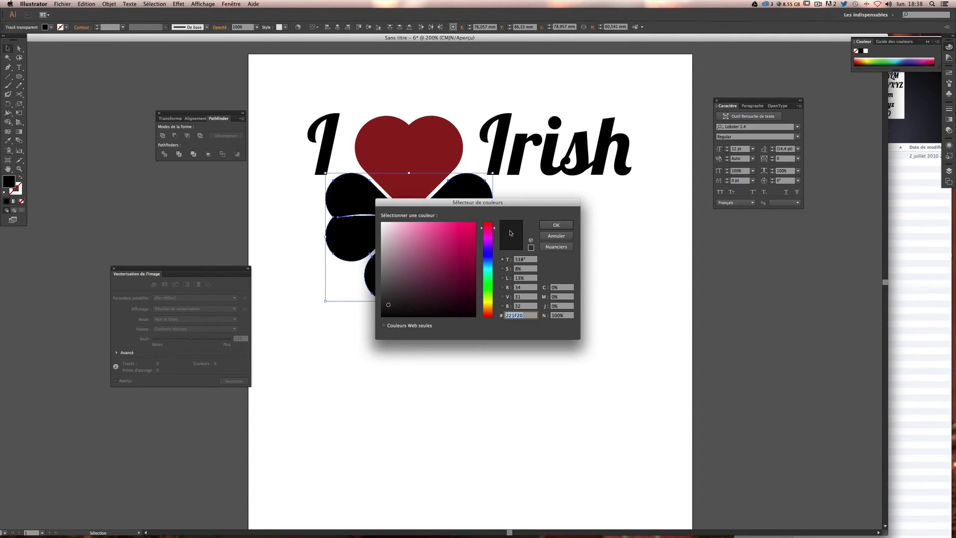
left_click_drag(493, 202, 670, 231)
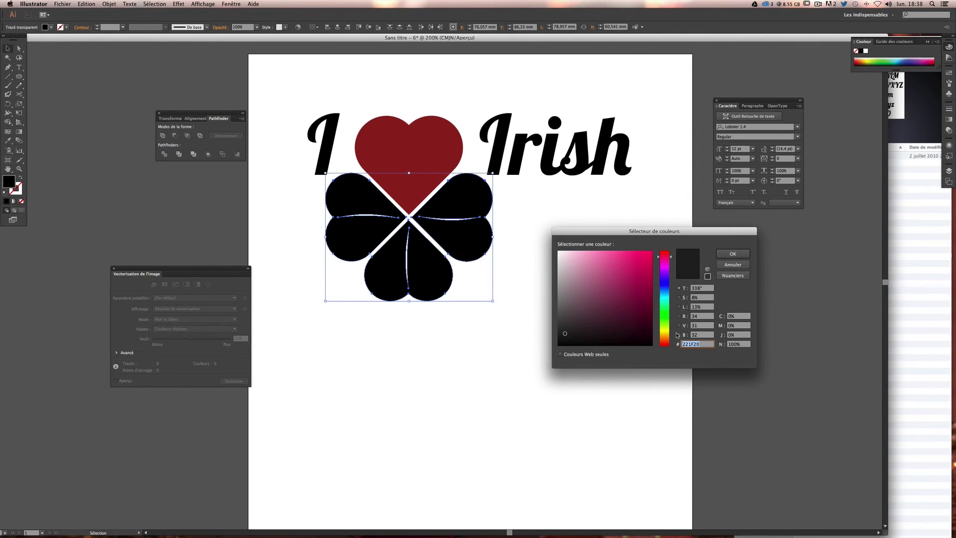
type("416326")
key("Return")
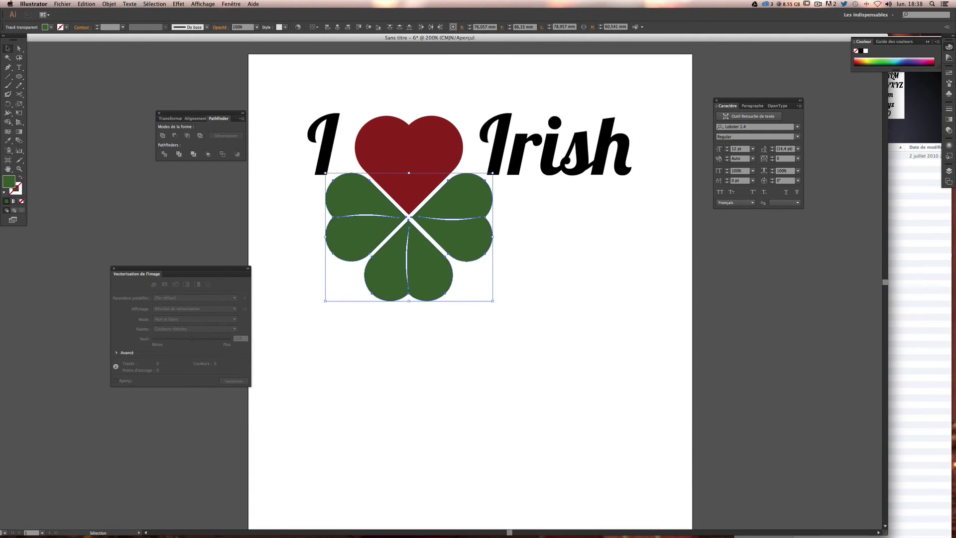
left_click(702, 318)
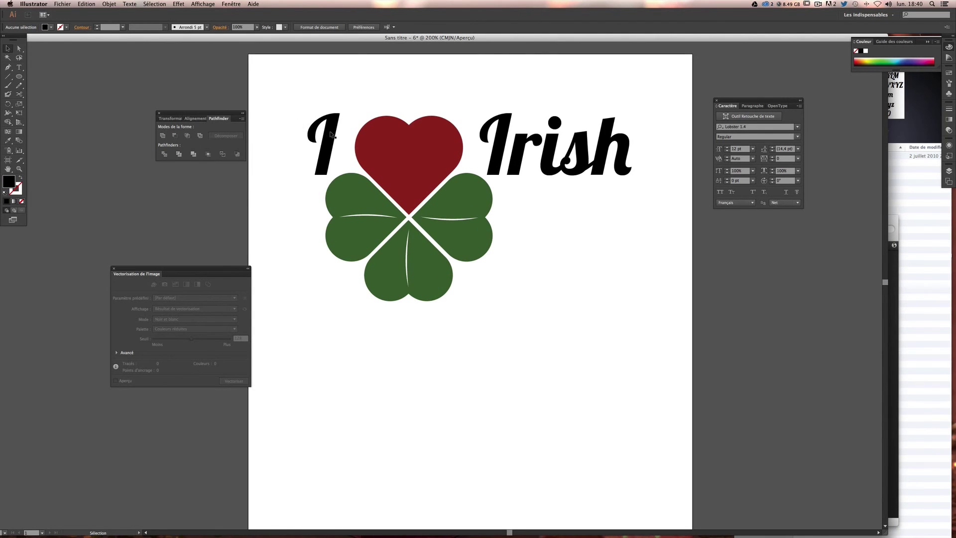
Scale the heart and leaves together to about 55 by 62 mm, and tighten the spacing between "I", the clover and "Irish"
left_click_drag(352, 99, 444, 246)
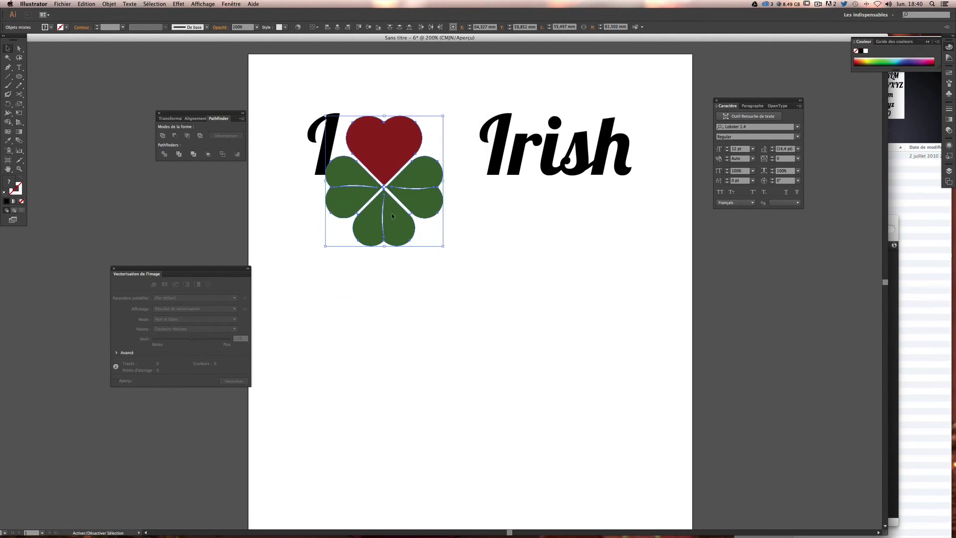
left_click_drag(392, 215, 410, 232)
left_click(493, 239)
left_click(487, 179)
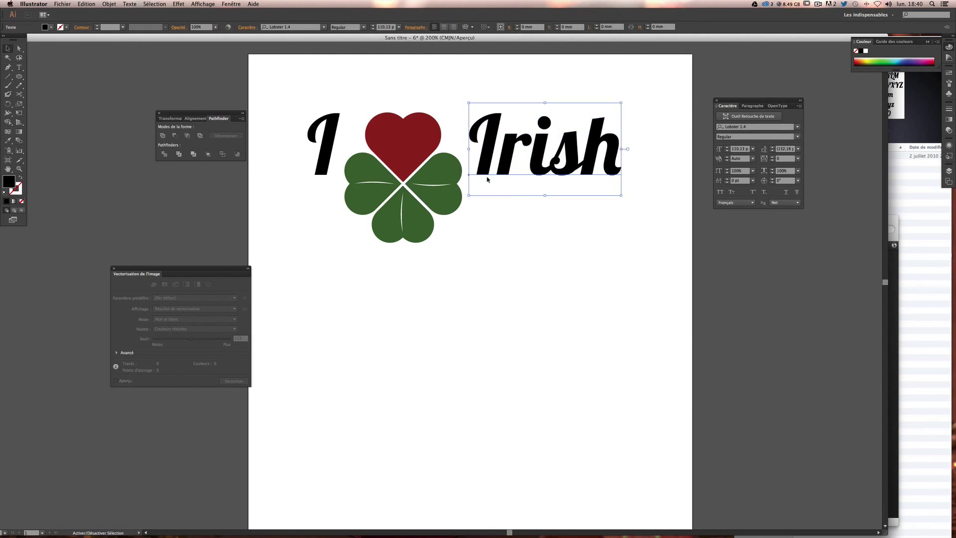
left_click(623, 247)
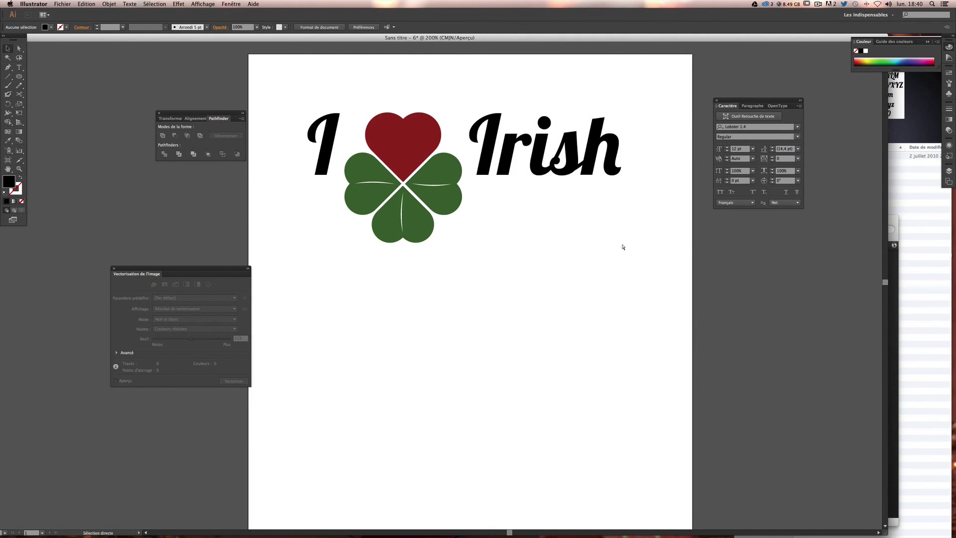
Move the whole "I [clover] Irish" logo down toward the middle of the artboard, keeping it horizontally centred
key("super+minus")
scroll(579, 276, "down", 3)
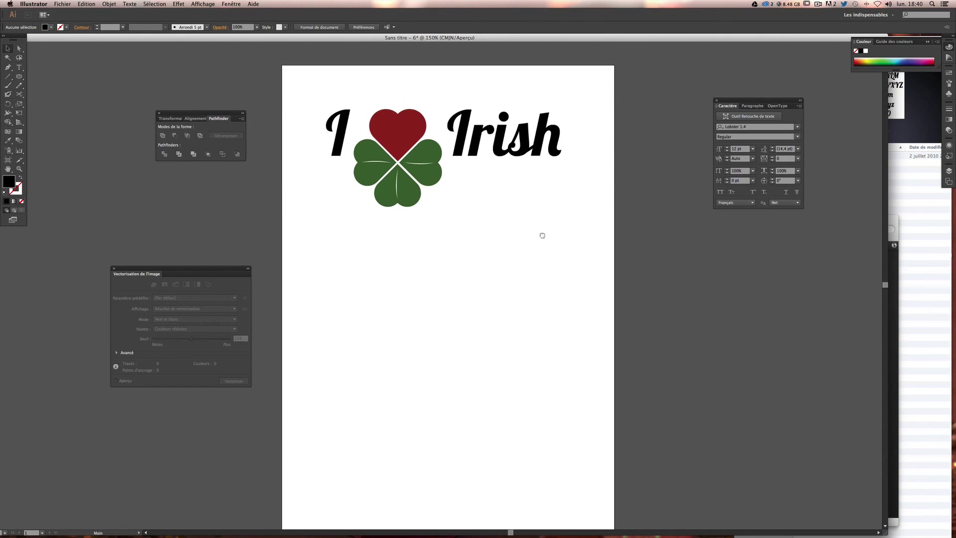
left_click_drag(296, 84, 544, 182)
left_click_drag(458, 142, 467, 250)
left_click(650, 288)
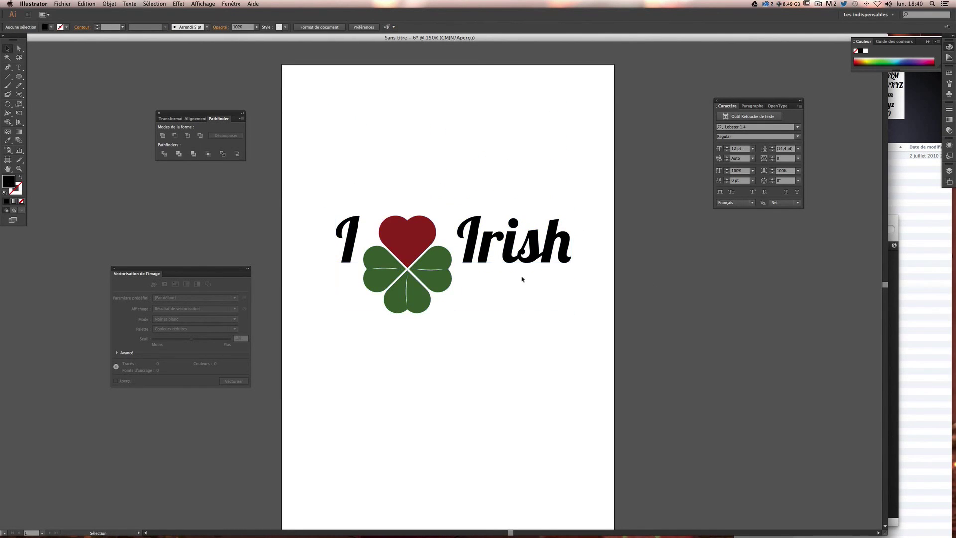
left_click(495, 248)
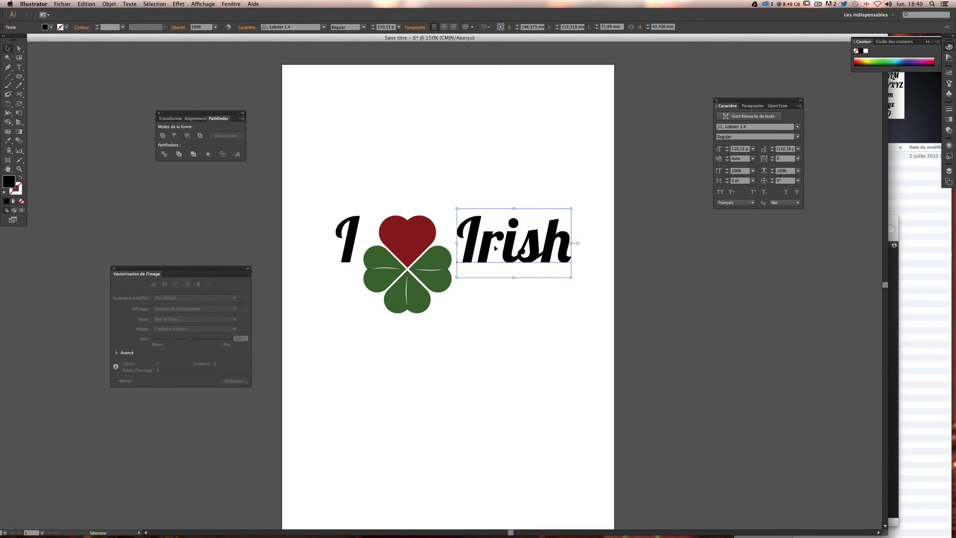
left_click(695, 282)
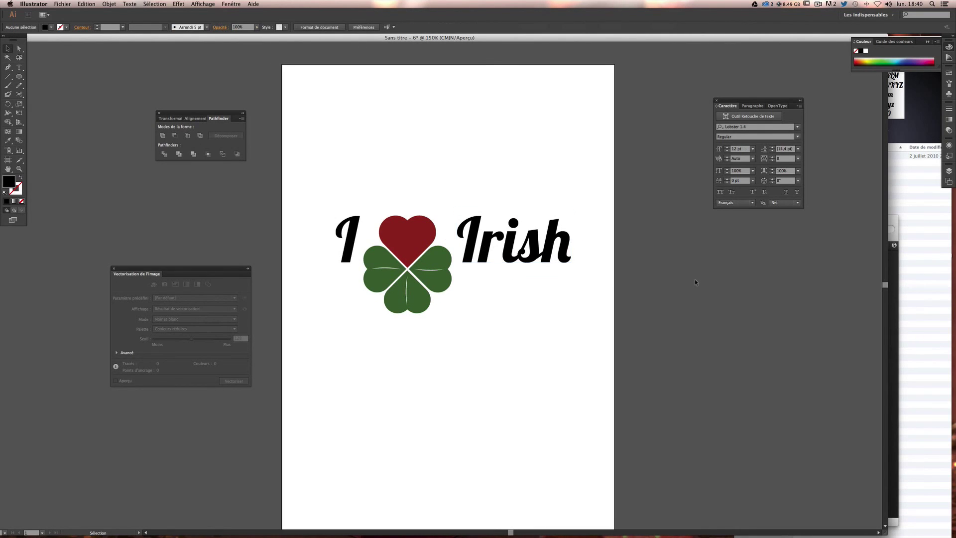